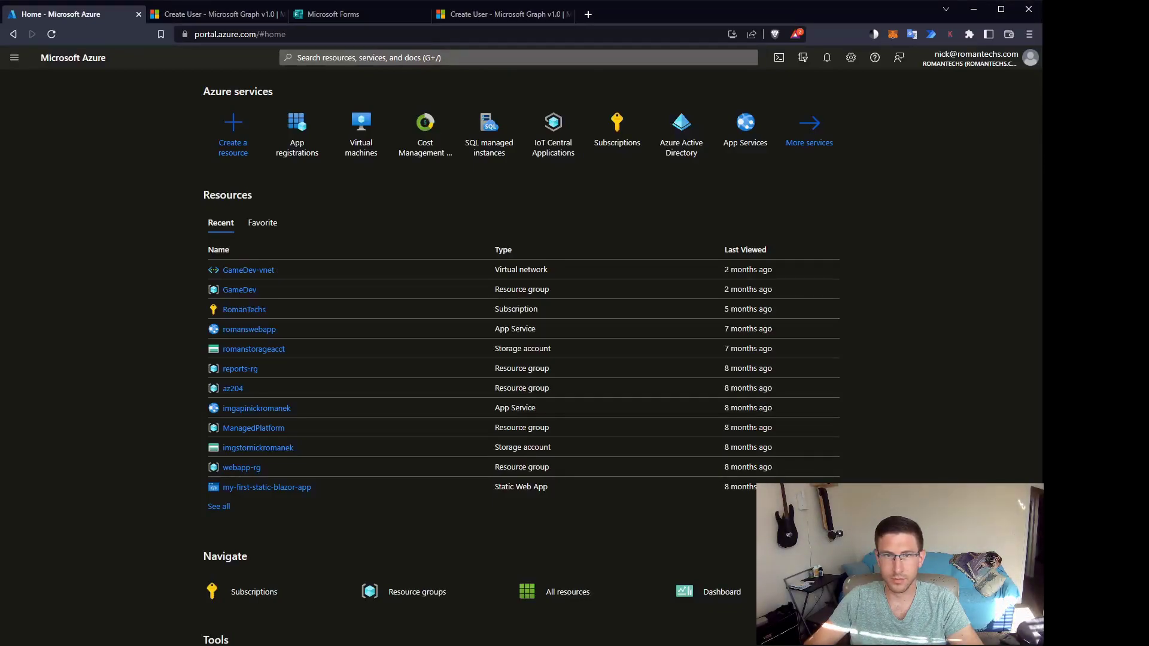
From App registrations, register a new single-tenant application called CreateUser3.
left_click(298, 128)
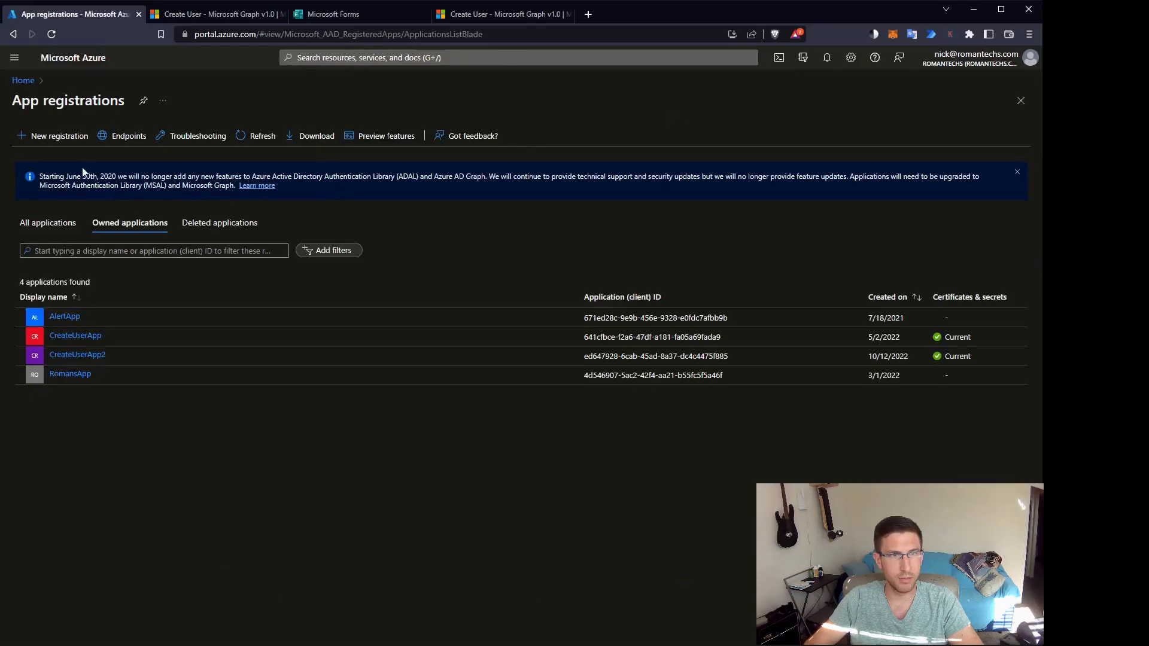
left_click(68, 137)
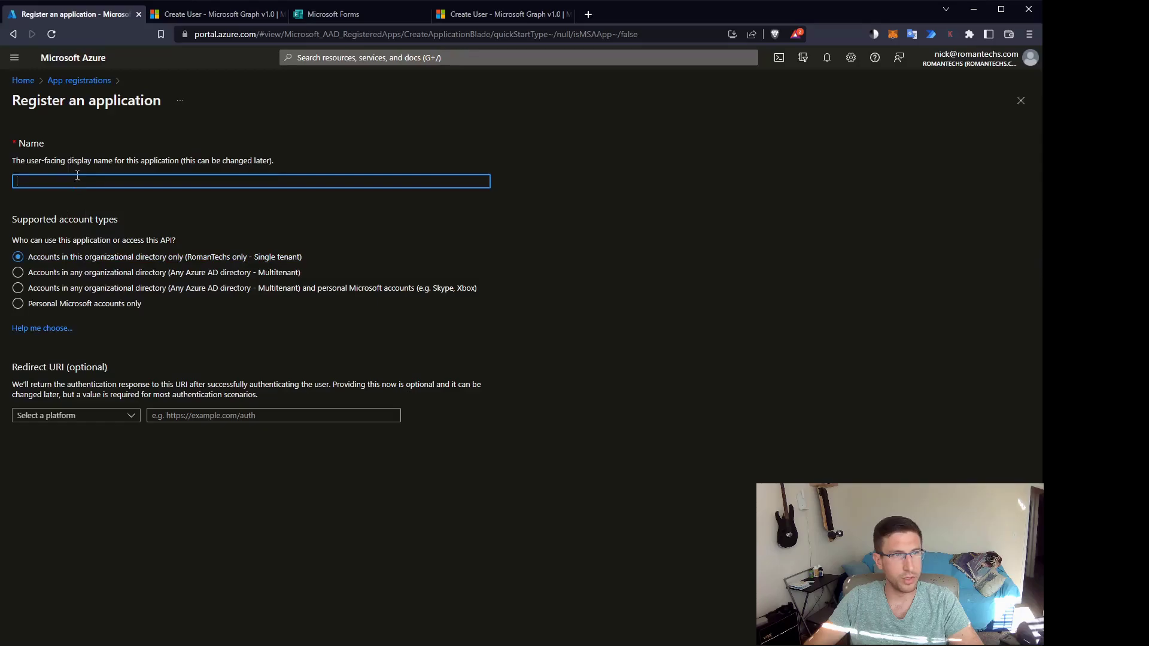
type("CreateUser")
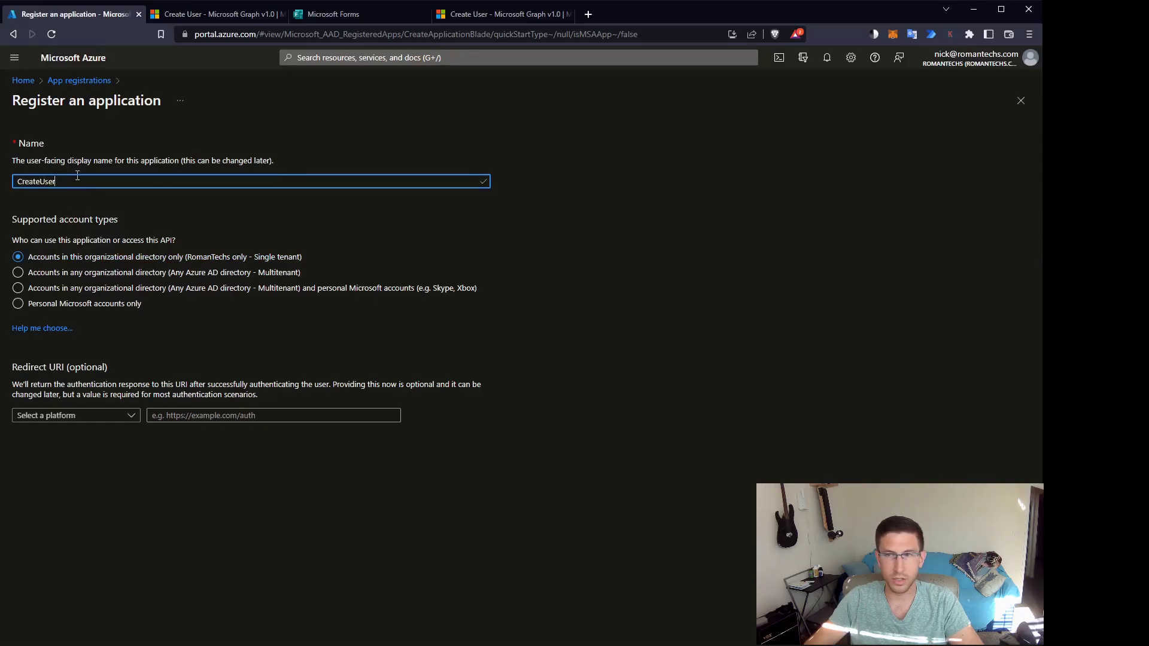
type("3")
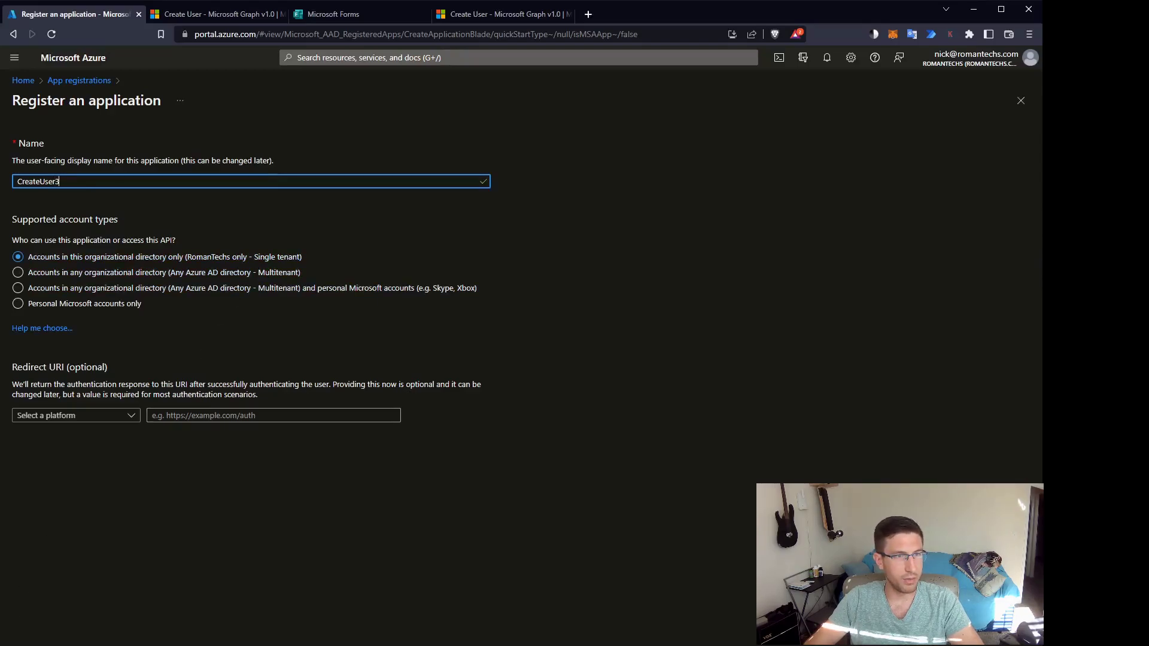
key("Return")
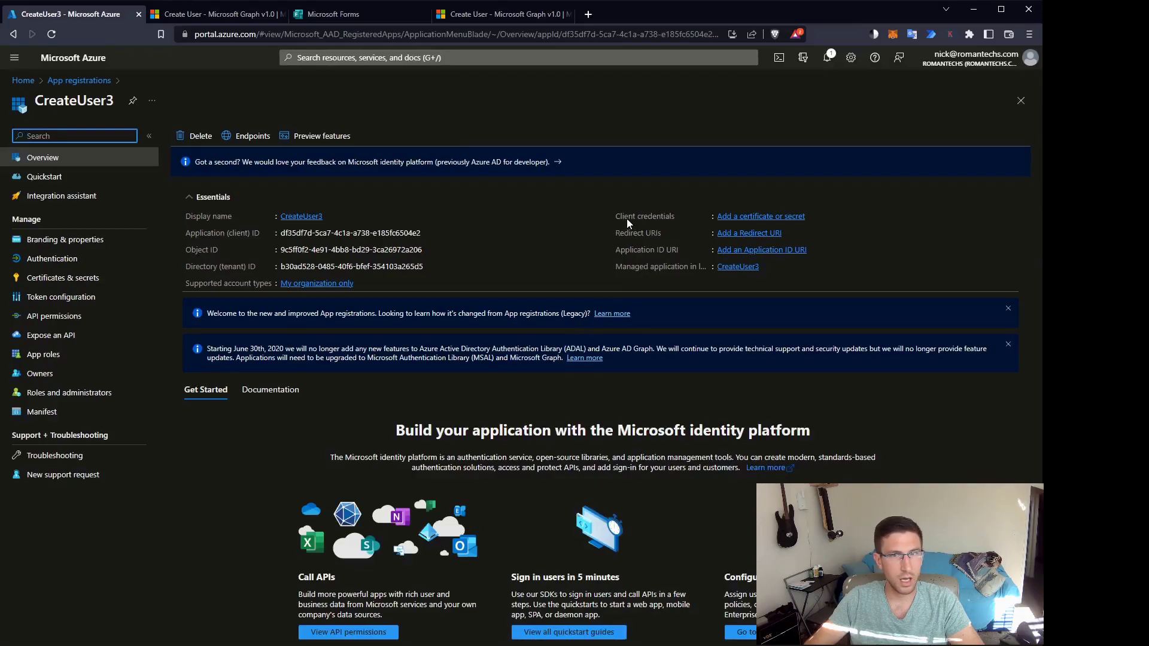
Create client secret 'CreateUserSecret' with a 12-month expiry and copy its value.
left_click(749, 218)
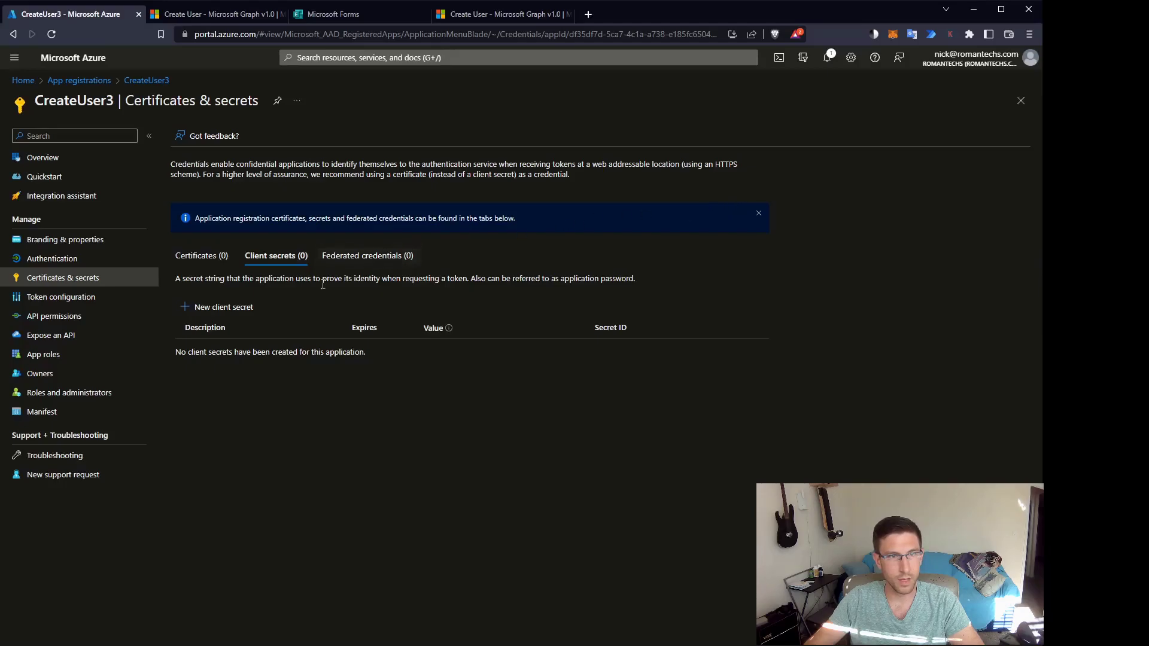
left_click(204, 308)
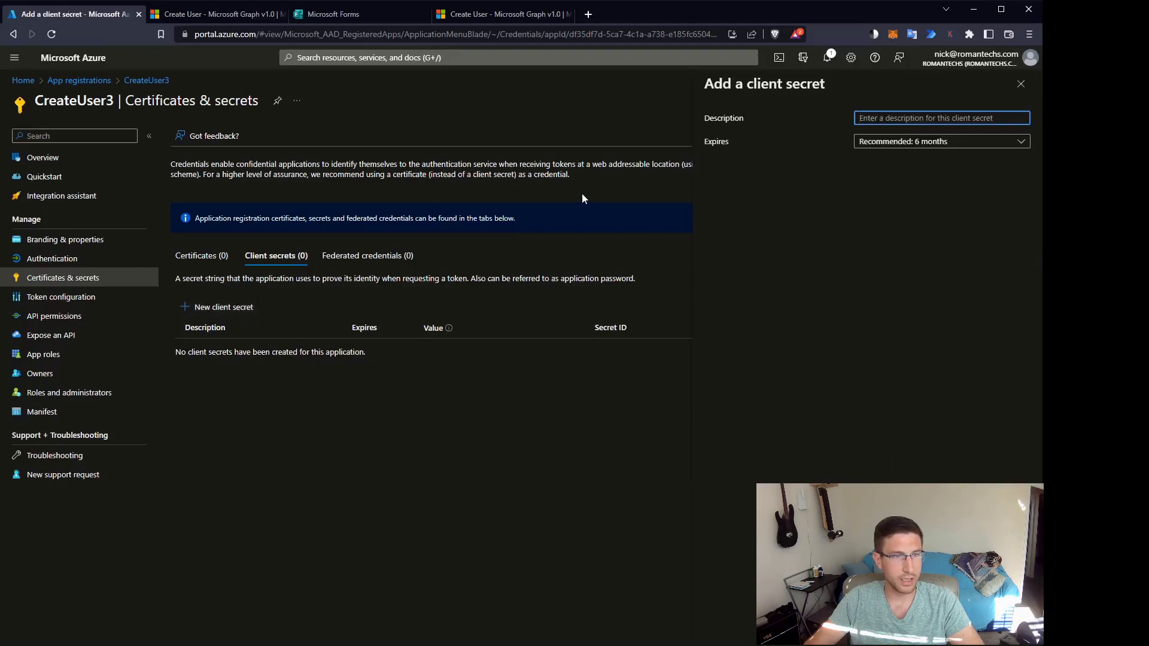
type("CreateU")
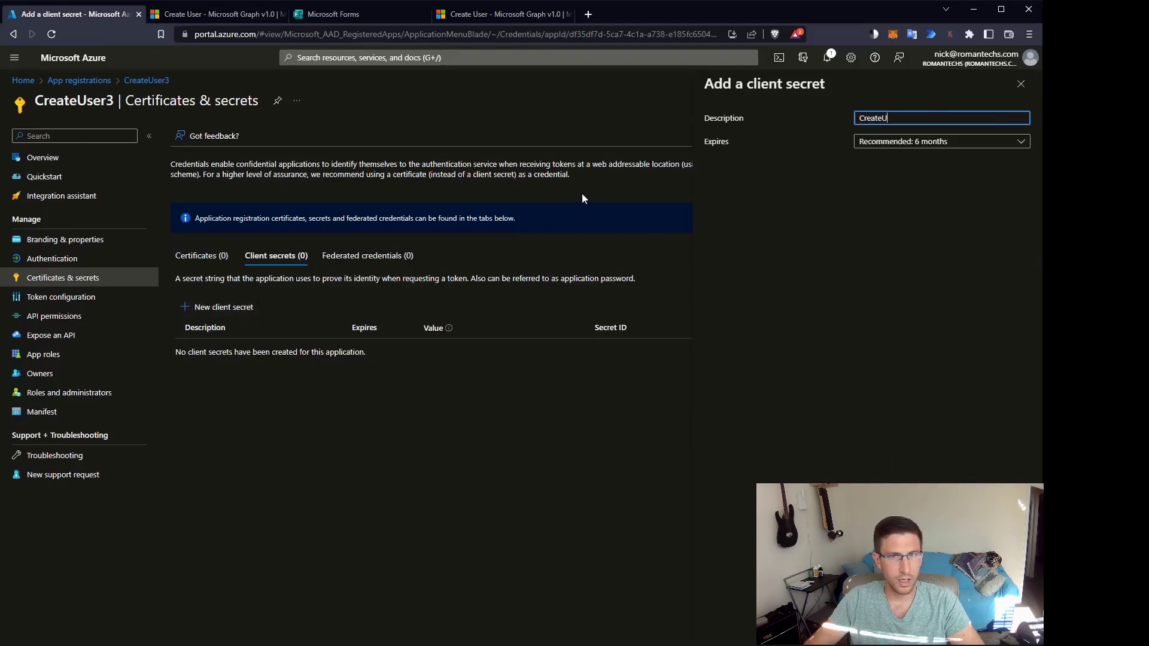
type("serSecre")
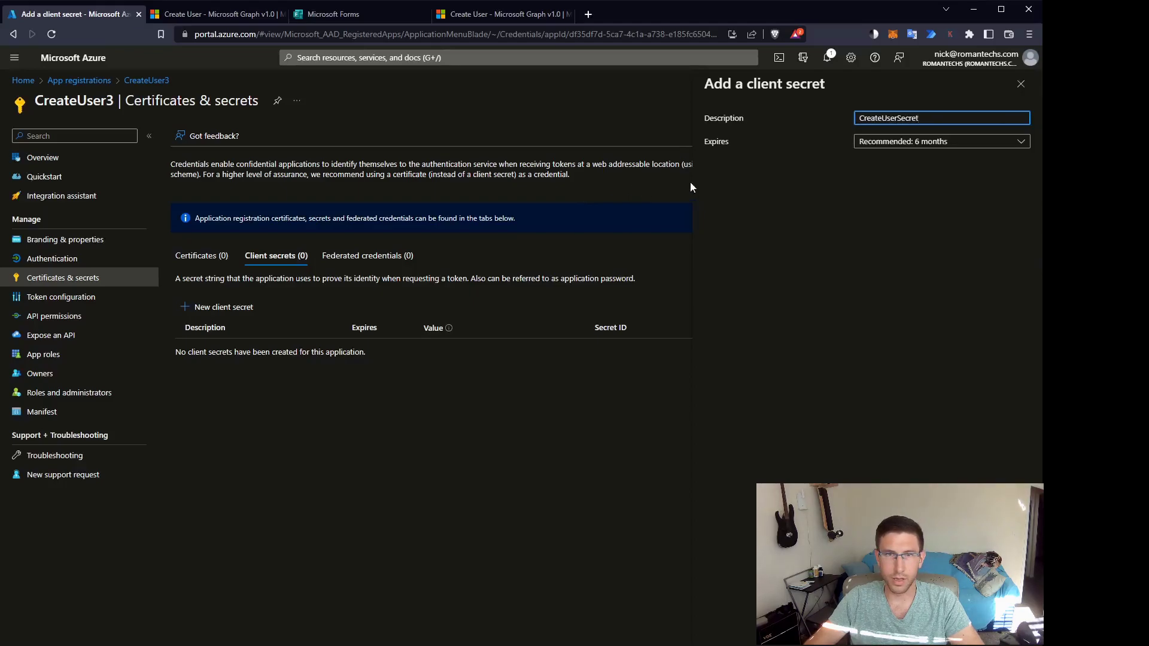
type("t")
left_click(875, 143)
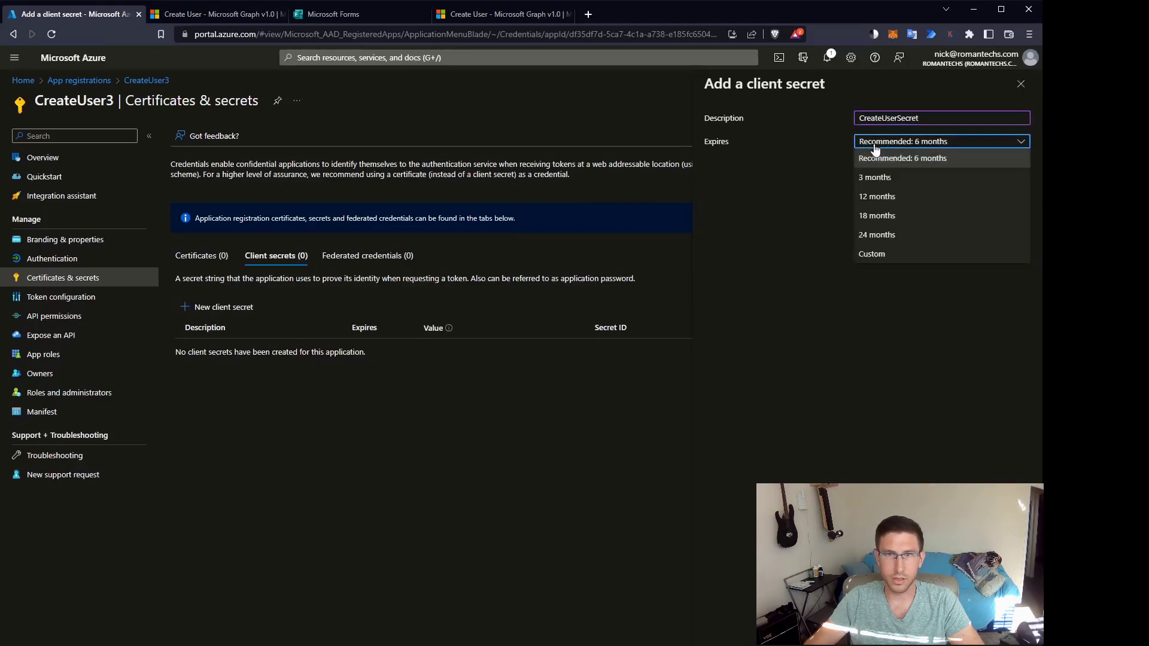
left_click(884, 197)
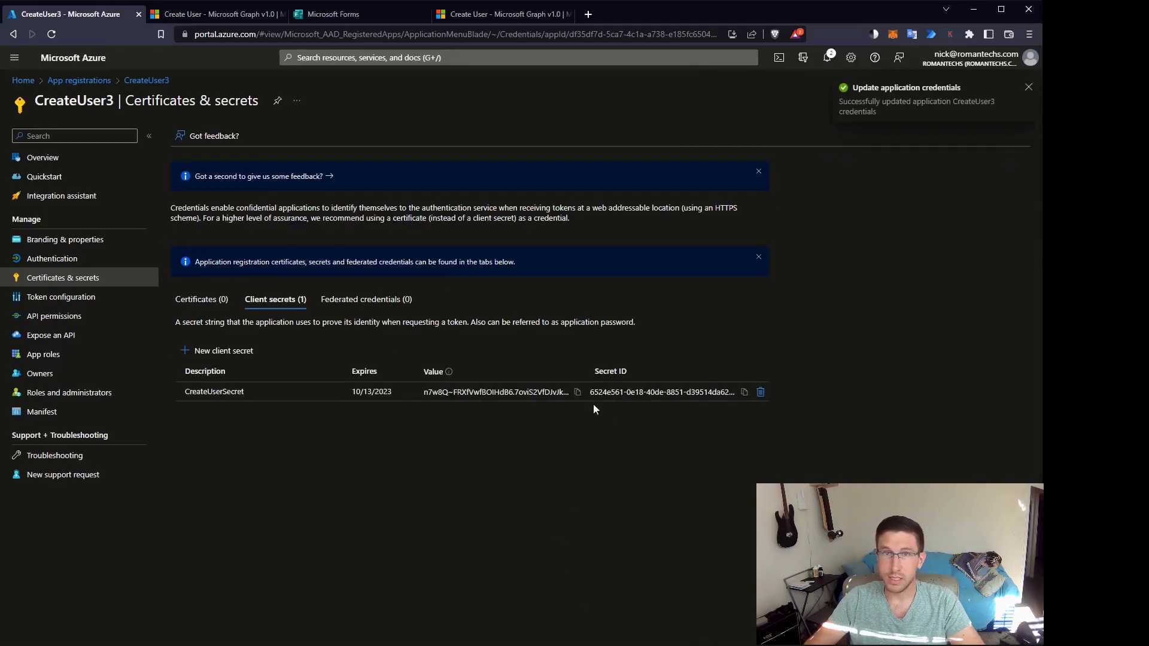
left_click(577, 394)
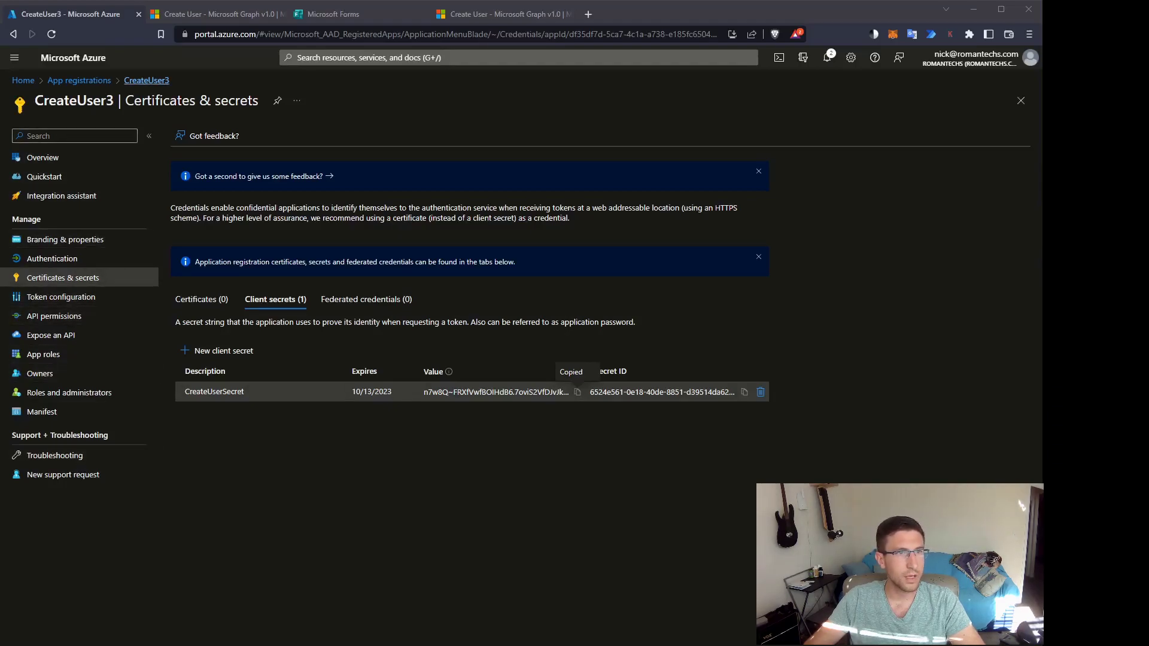
Copy CreateUser3's directory (tenant) ID and application (client) ID, then go to API permissions.
left_click(147, 81)
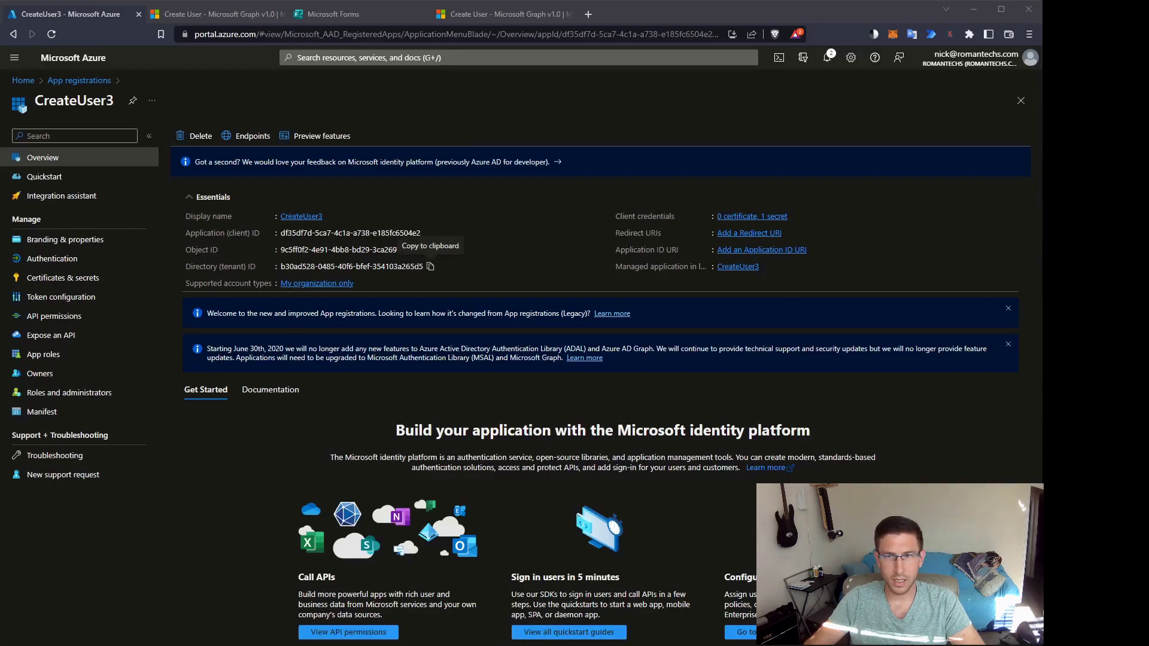
left_click(430, 266)
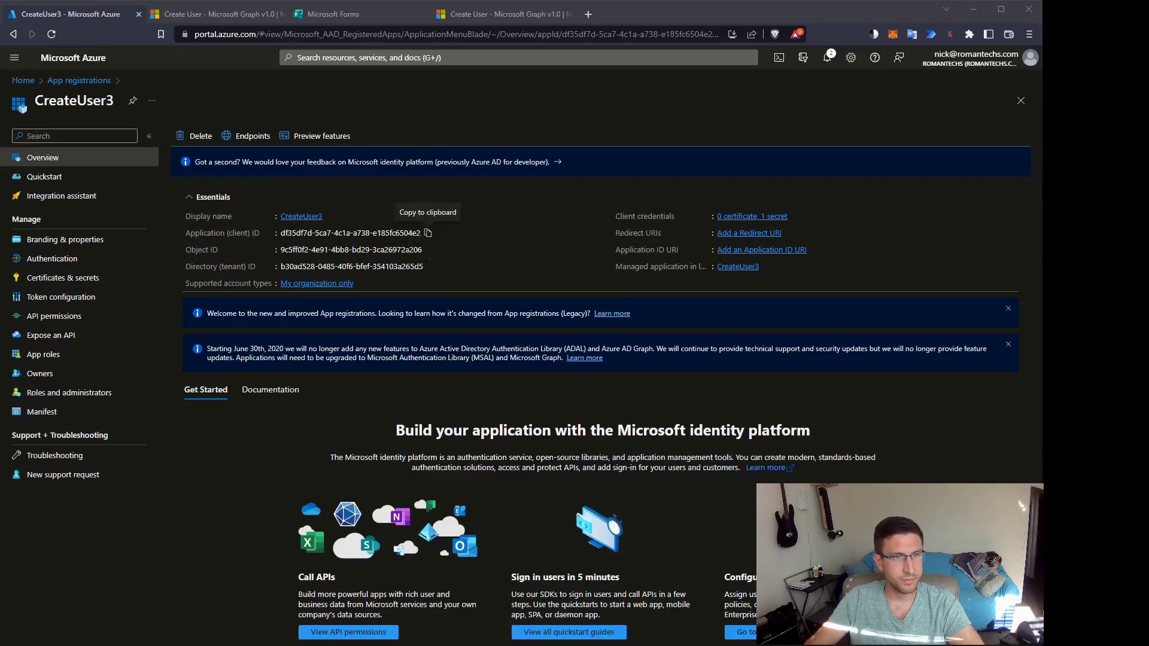
left_click(428, 233)
key("alt+Tab")
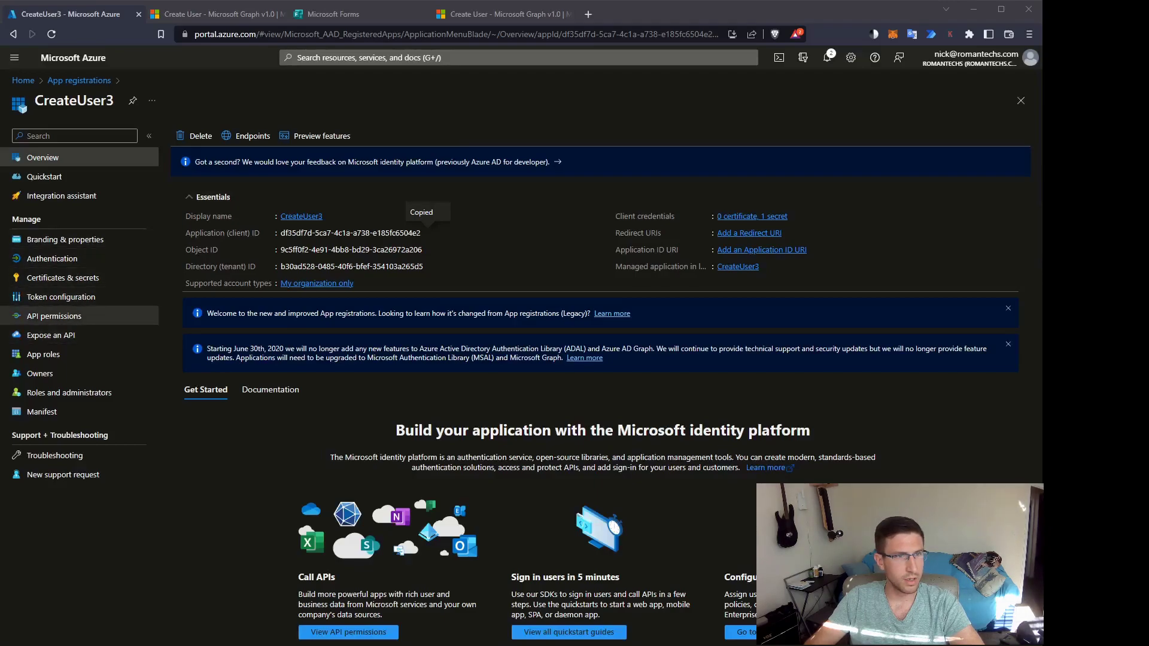
left_click(42, 321)
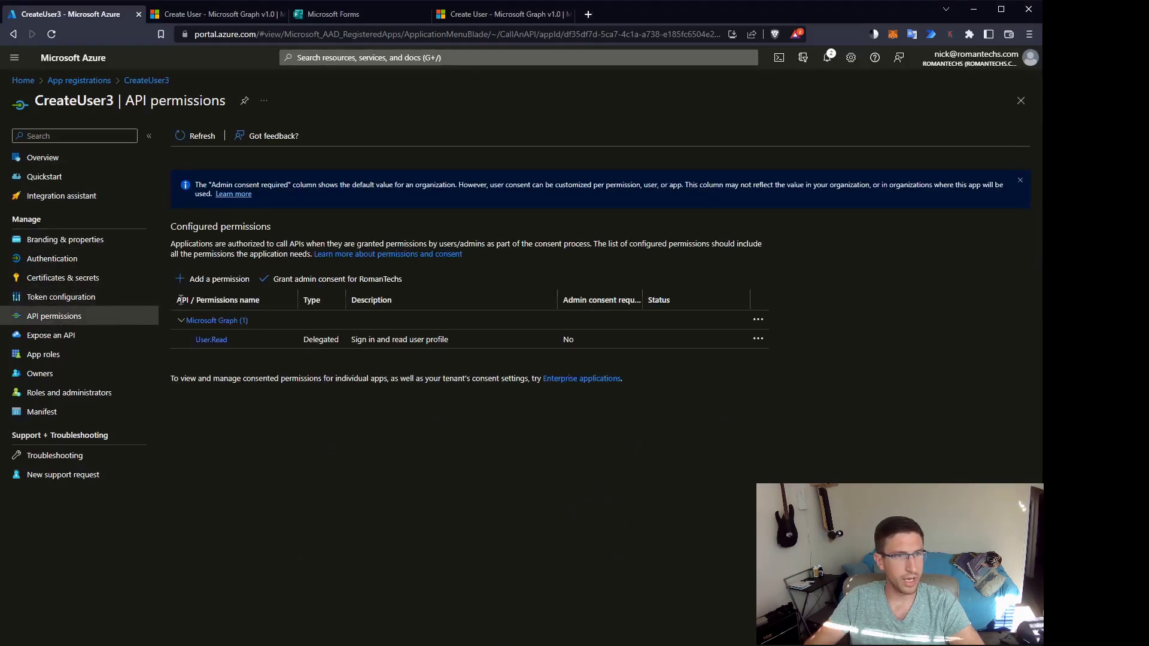
Request Microsoft Graph application permissions filtered by 'user' and select User.ReadWrite.All.
left_click(207, 281)
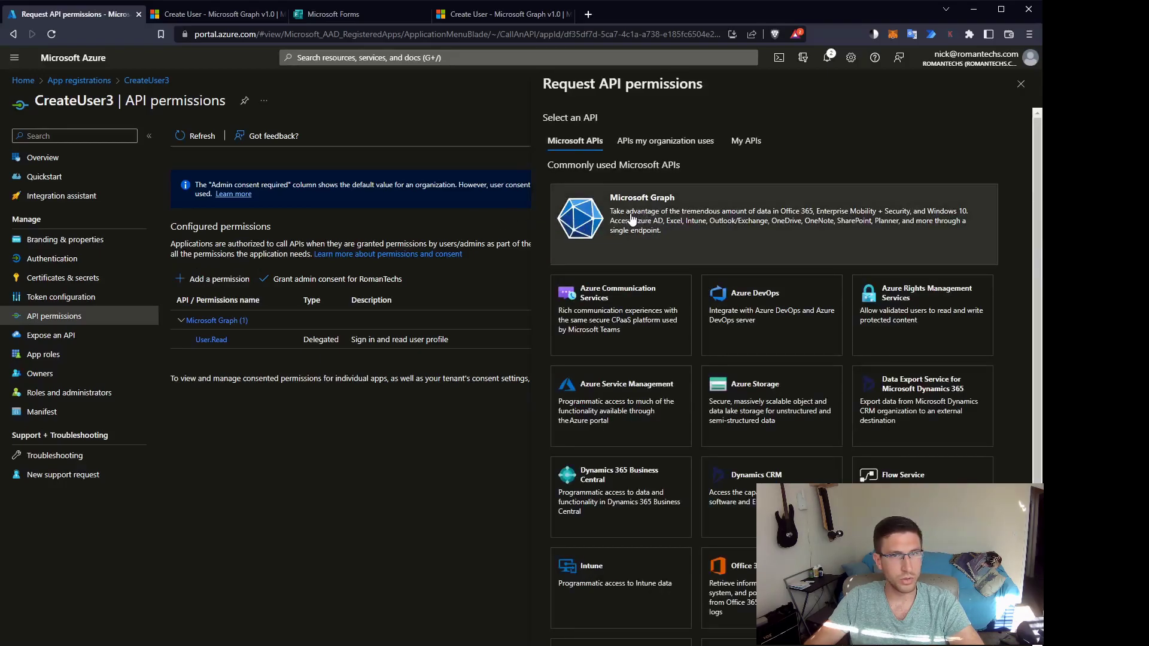
left_click(632, 220)
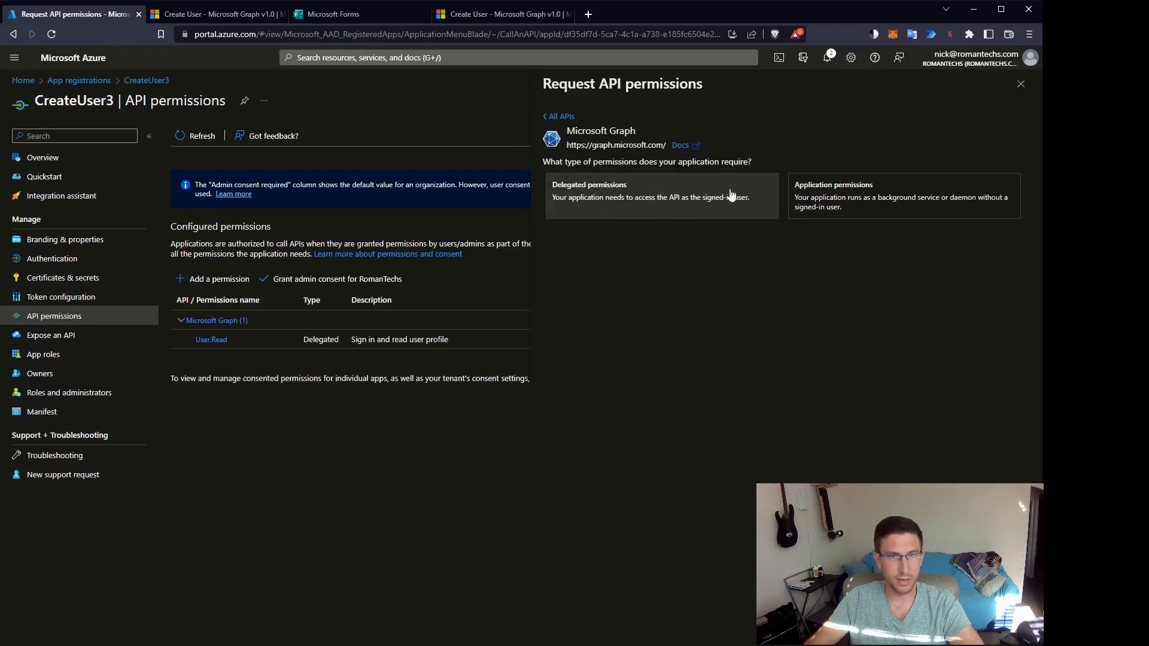
left_click(844, 197)
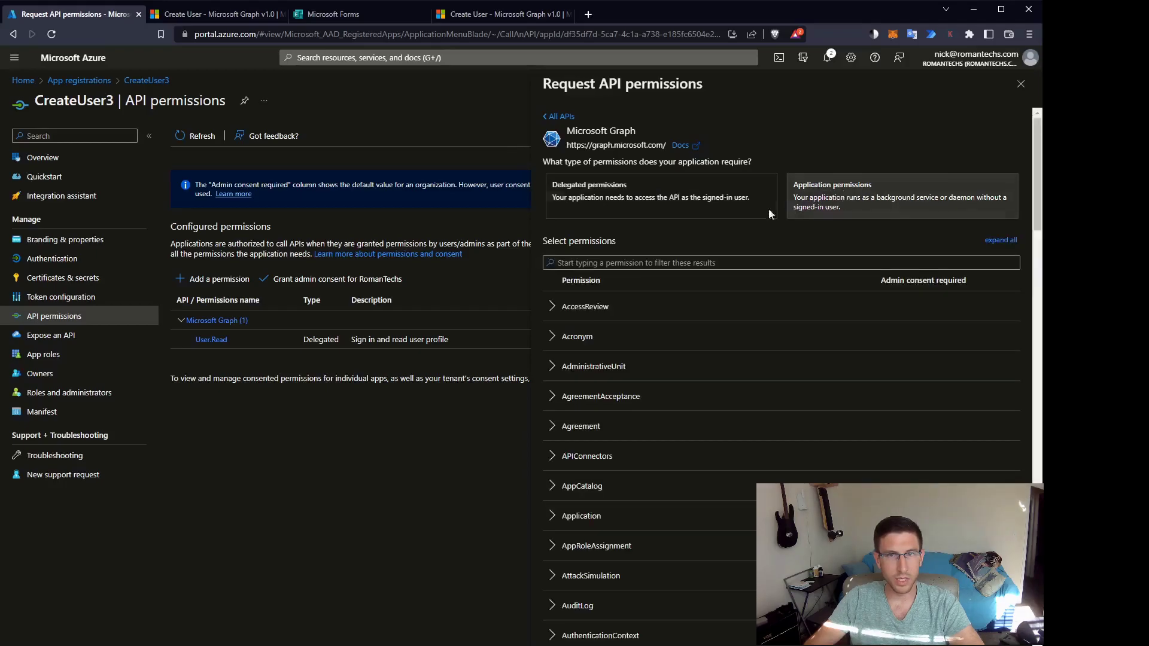
left_click(658, 258)
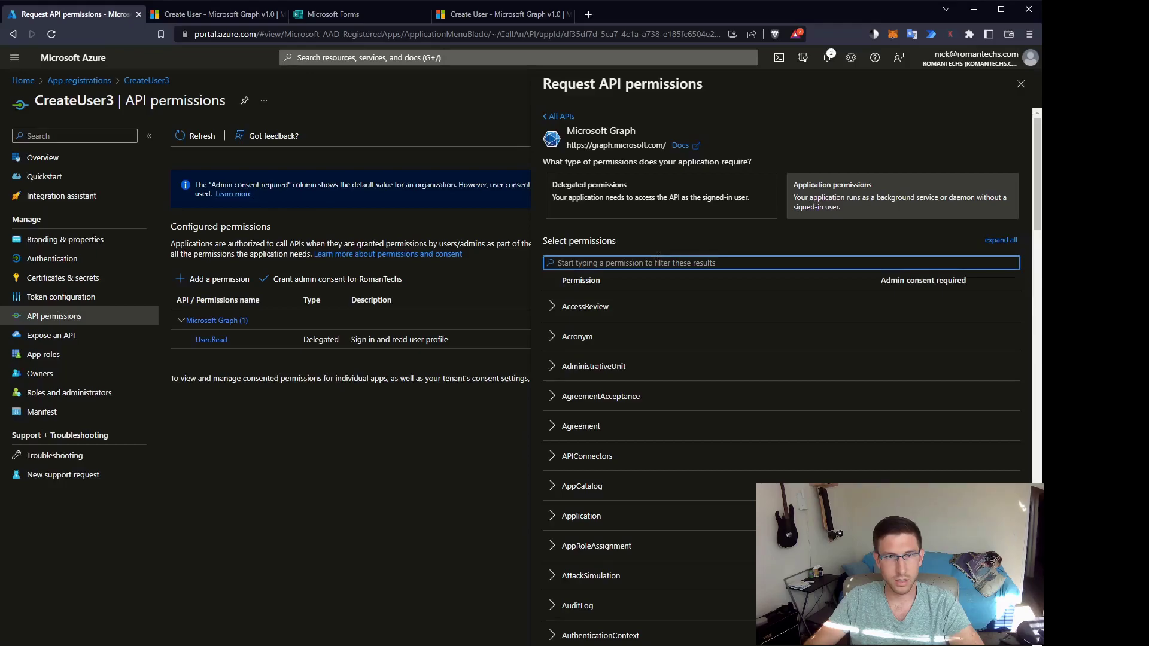
type("user")
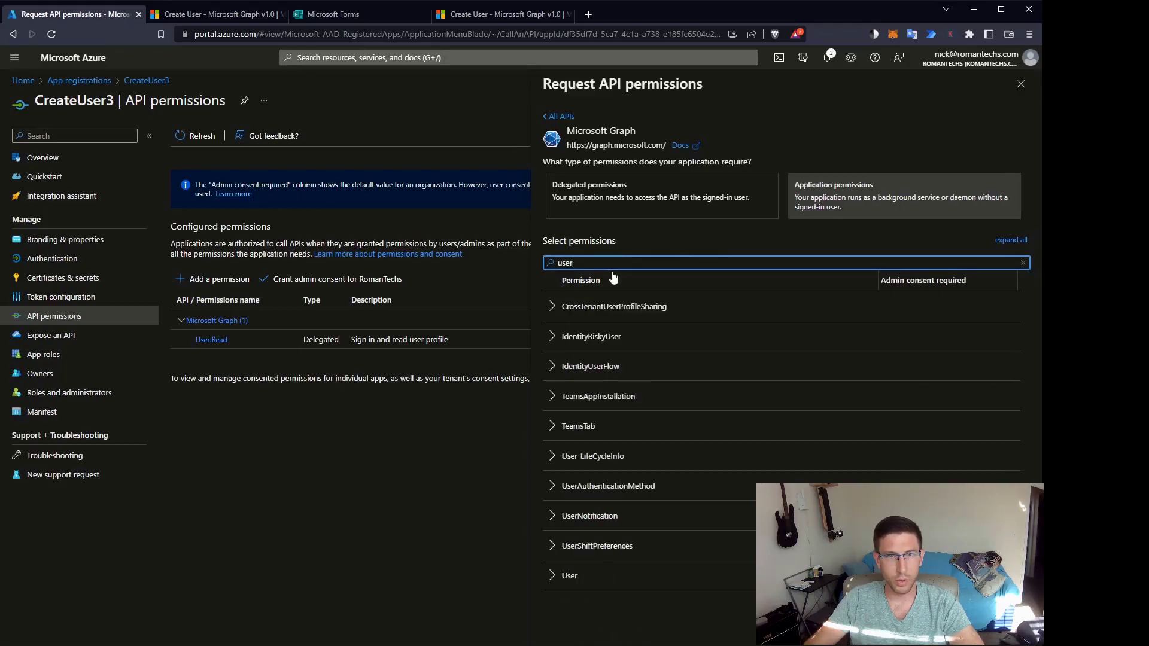
left_click(553, 576)
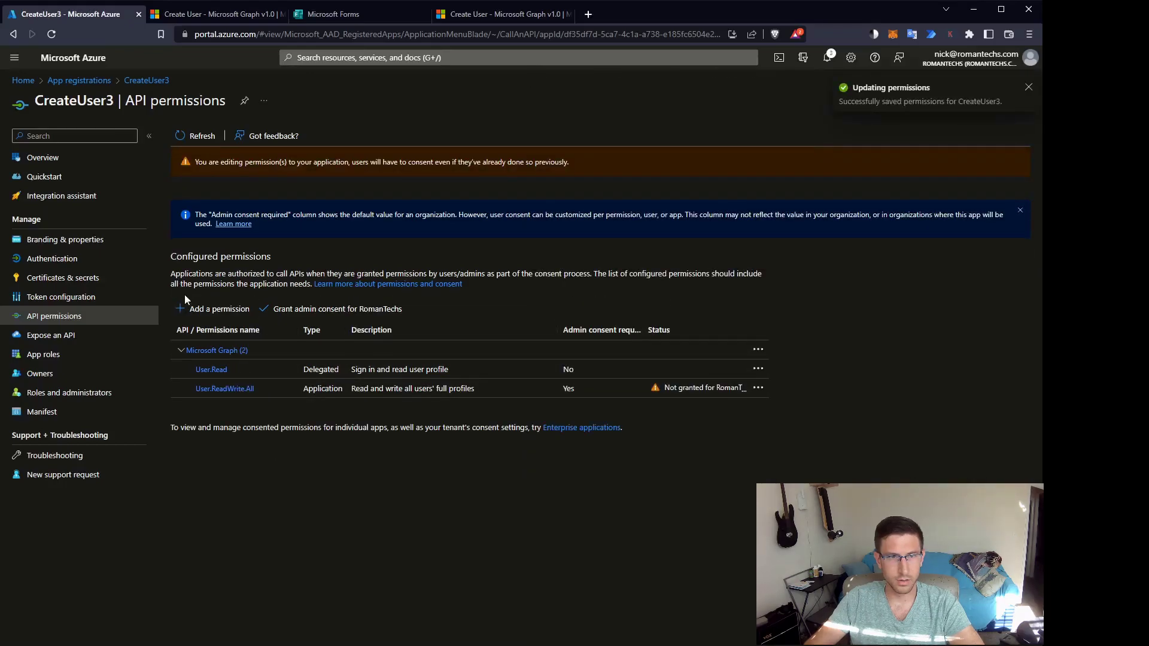
Request another Microsoft Graph application permission, filtering by 'dire' to select Directory.ReadWrite.All.
left_click(193, 308)
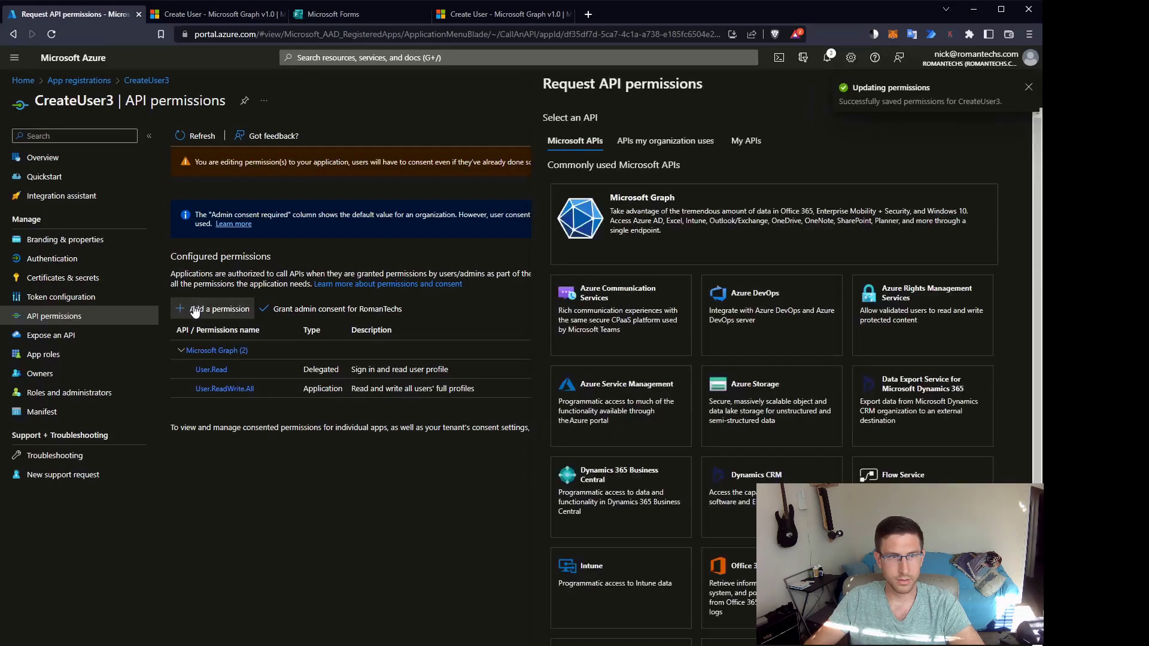
left_click(612, 223)
left_click(813, 196)
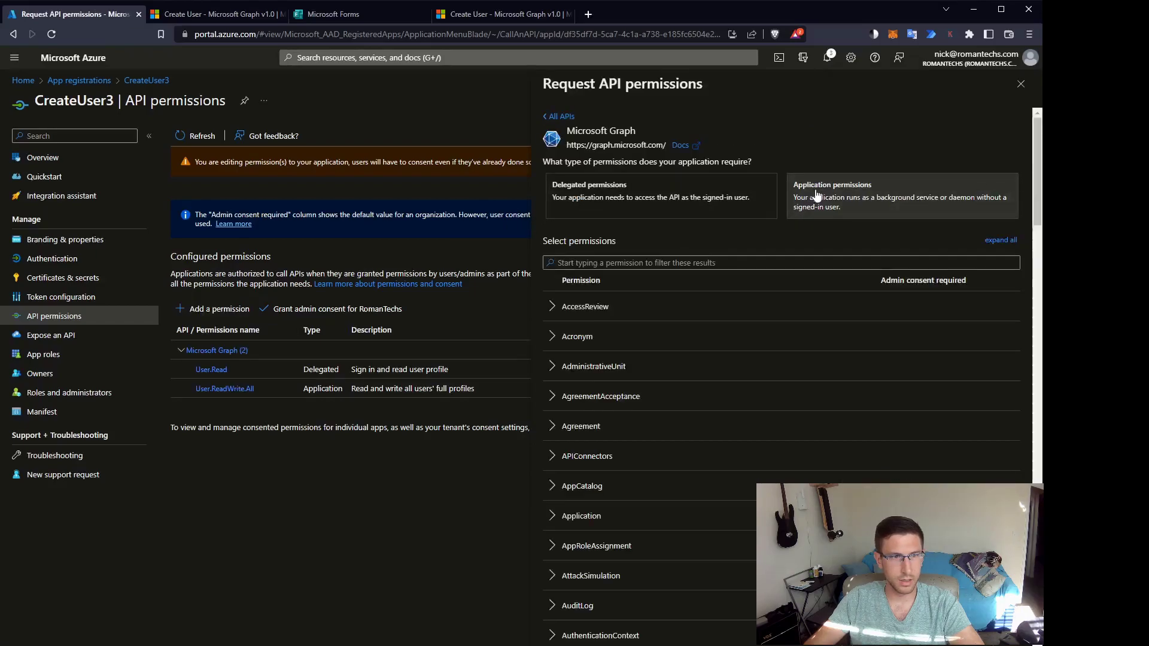
left_click(594, 264)
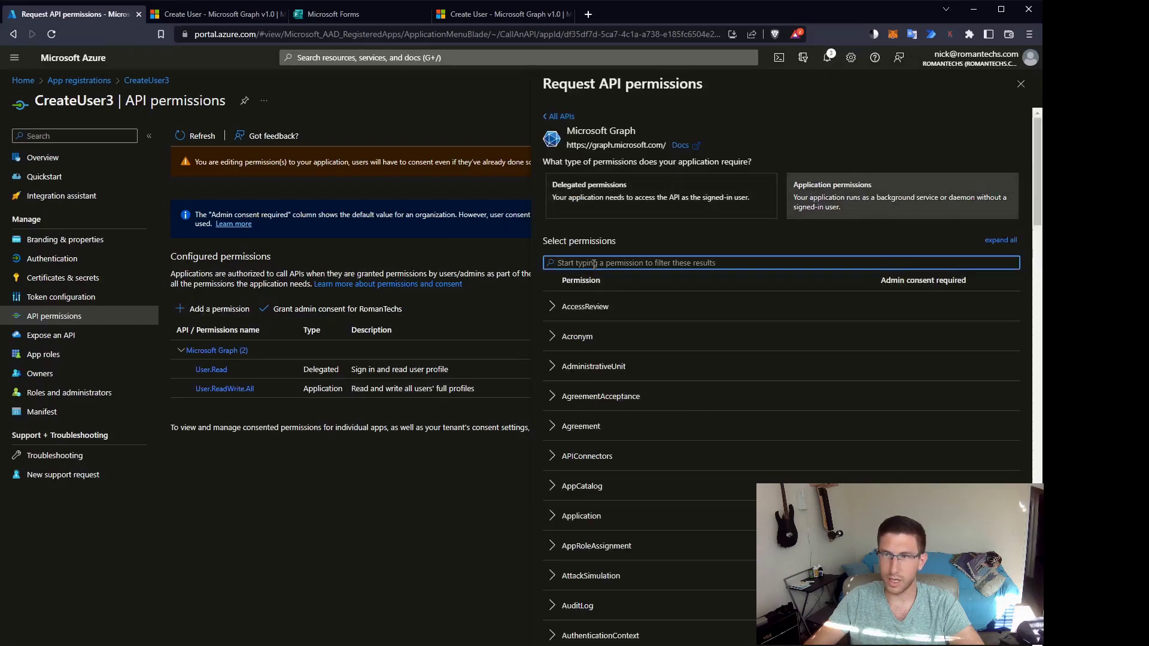
type("direct")
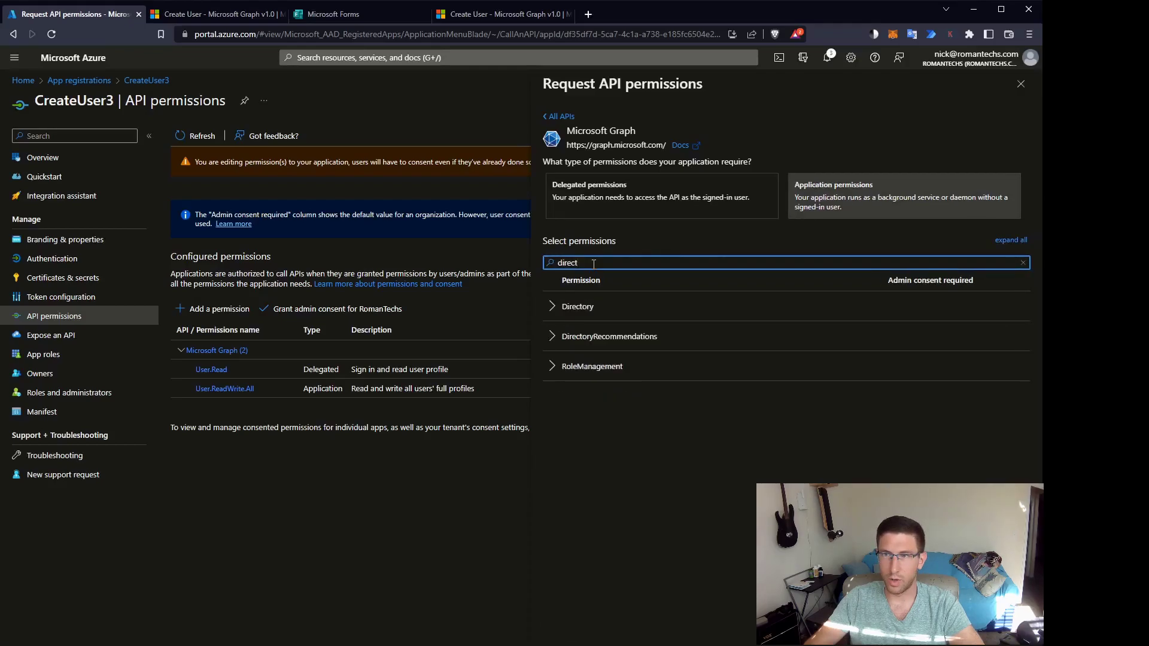
left_click(559, 307)
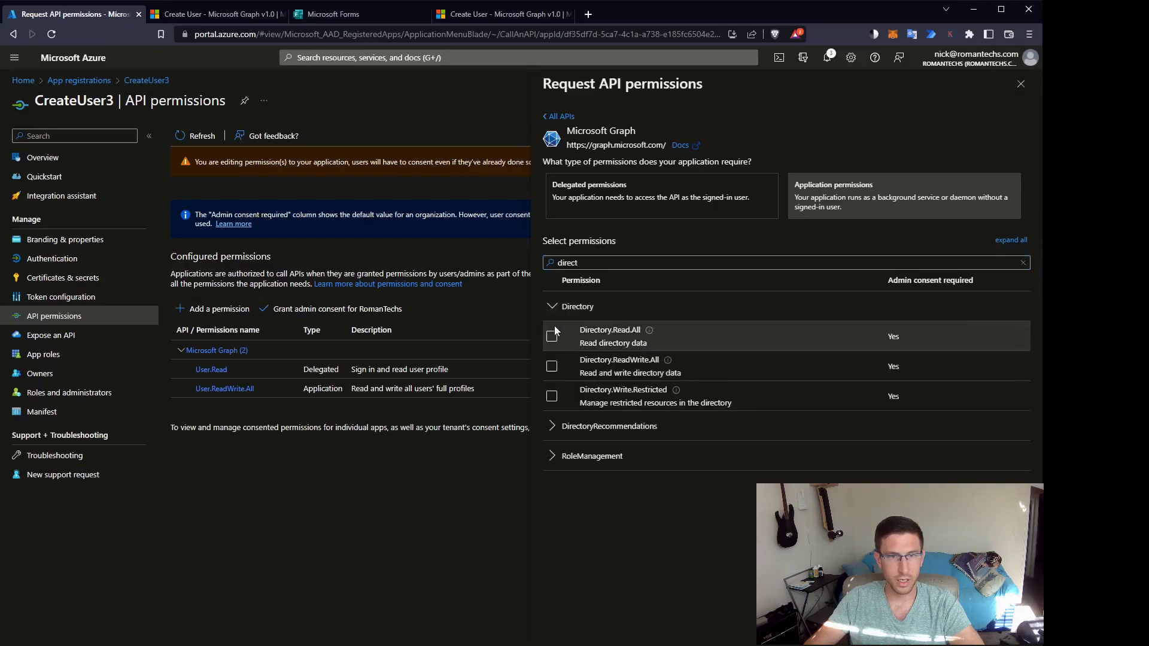
left_click(552, 367)
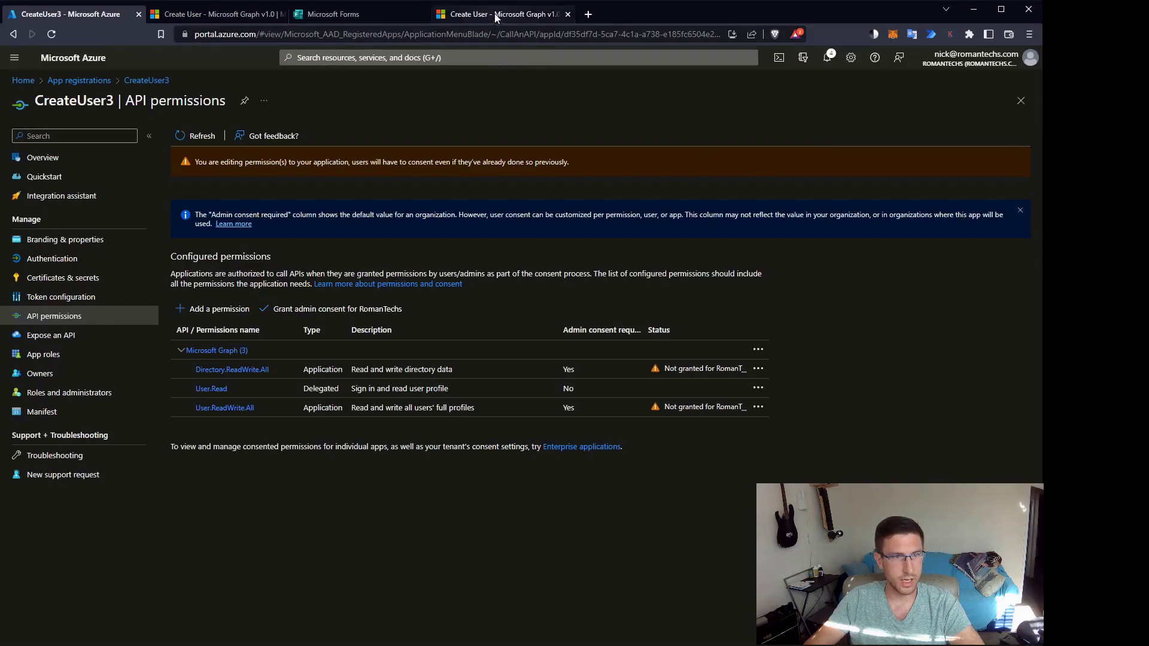
Highlight the Create User docs' Application row listing User.ReadWrite.All and Directory.ReadWrite.All.
left_click(255, 15)
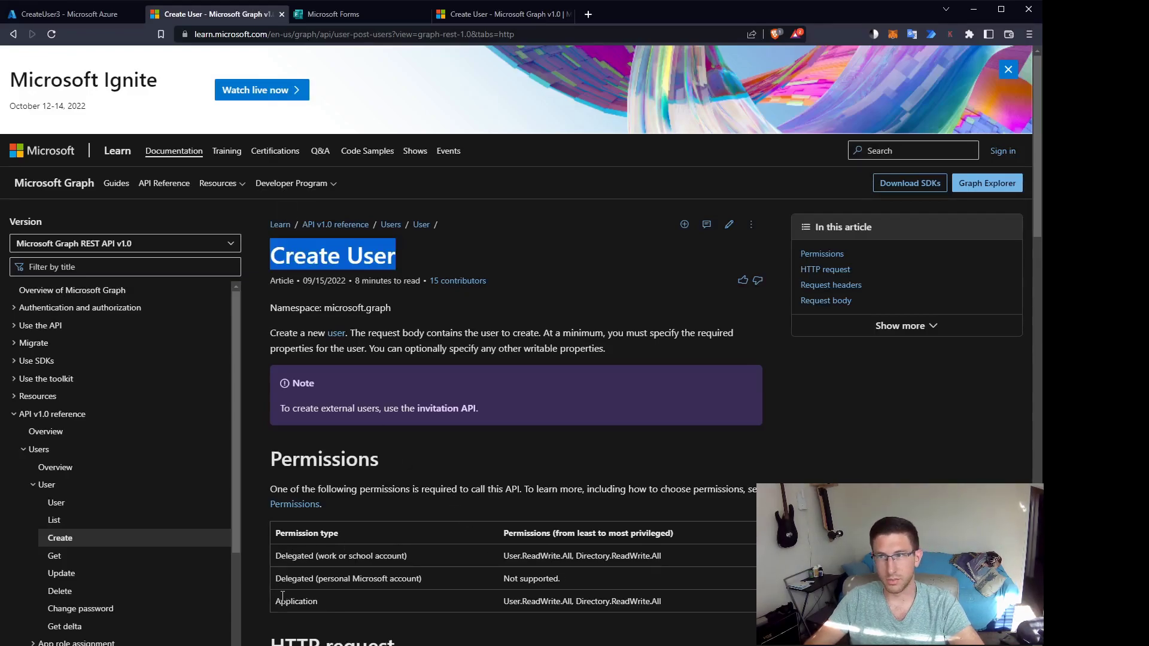
left_click_drag(276, 600, 714, 616)
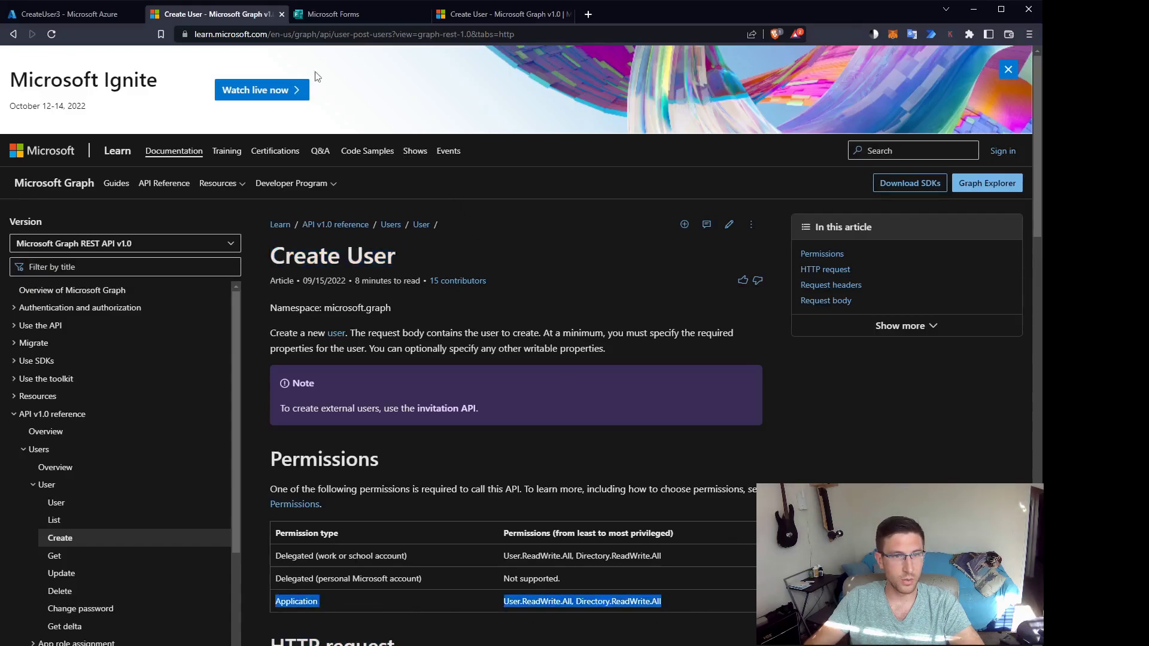
Grant and confirm admin consent for RomanTechs on CreateUser3's three Graph permissions.
left_click(94, 16)
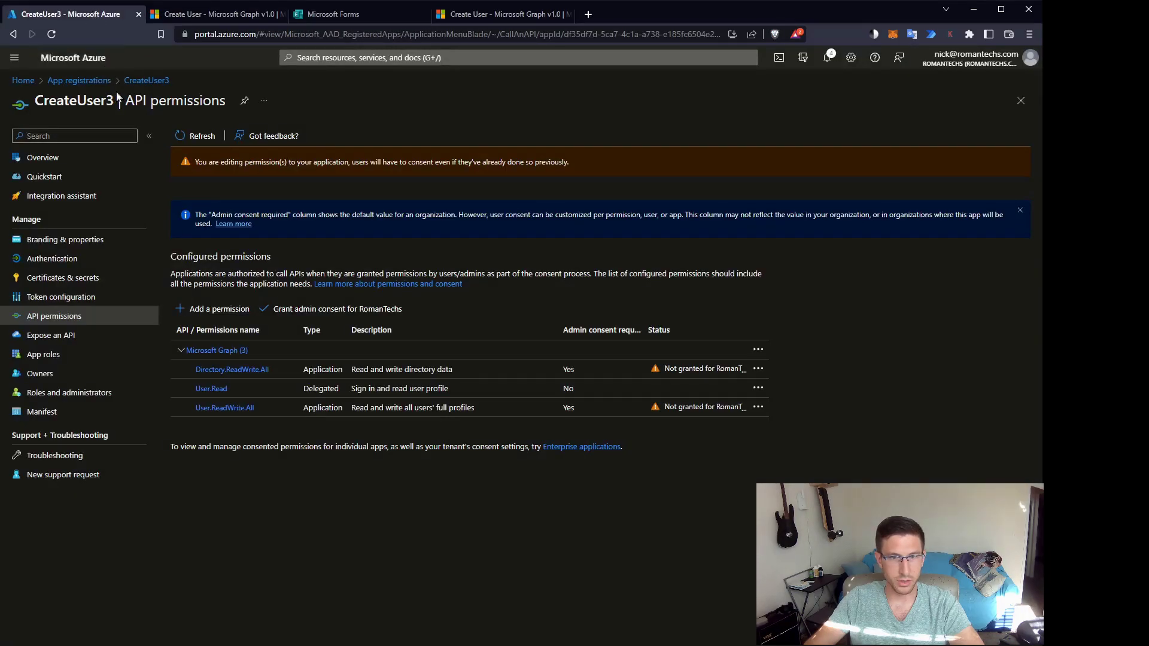
left_click(316, 311)
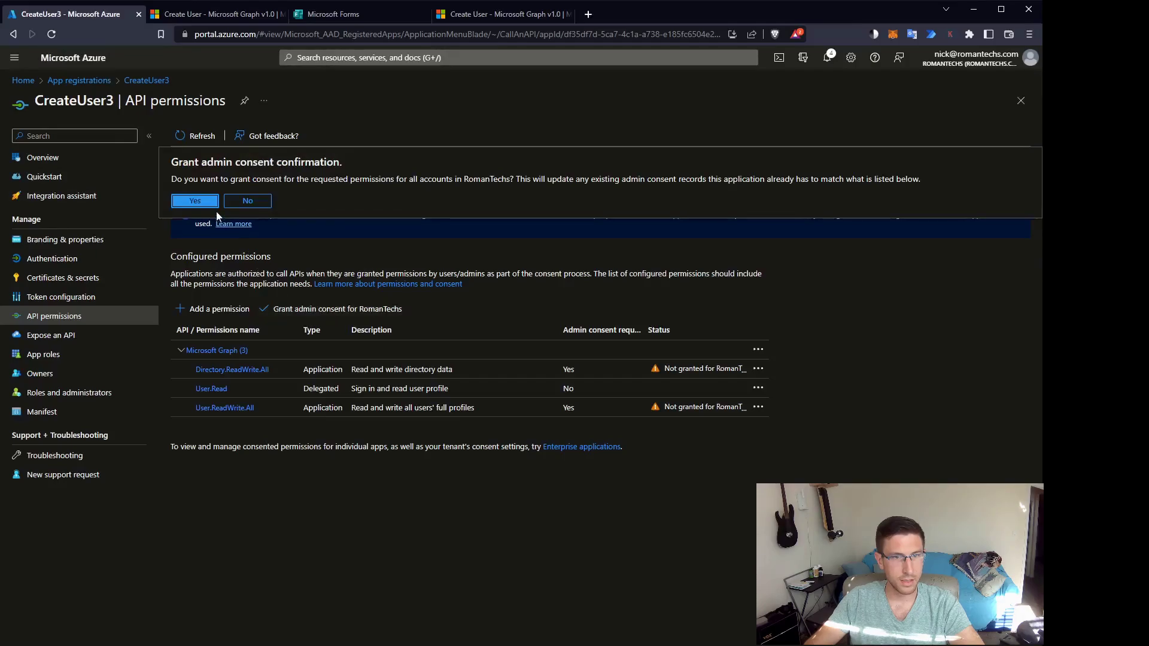
left_click(201, 200)
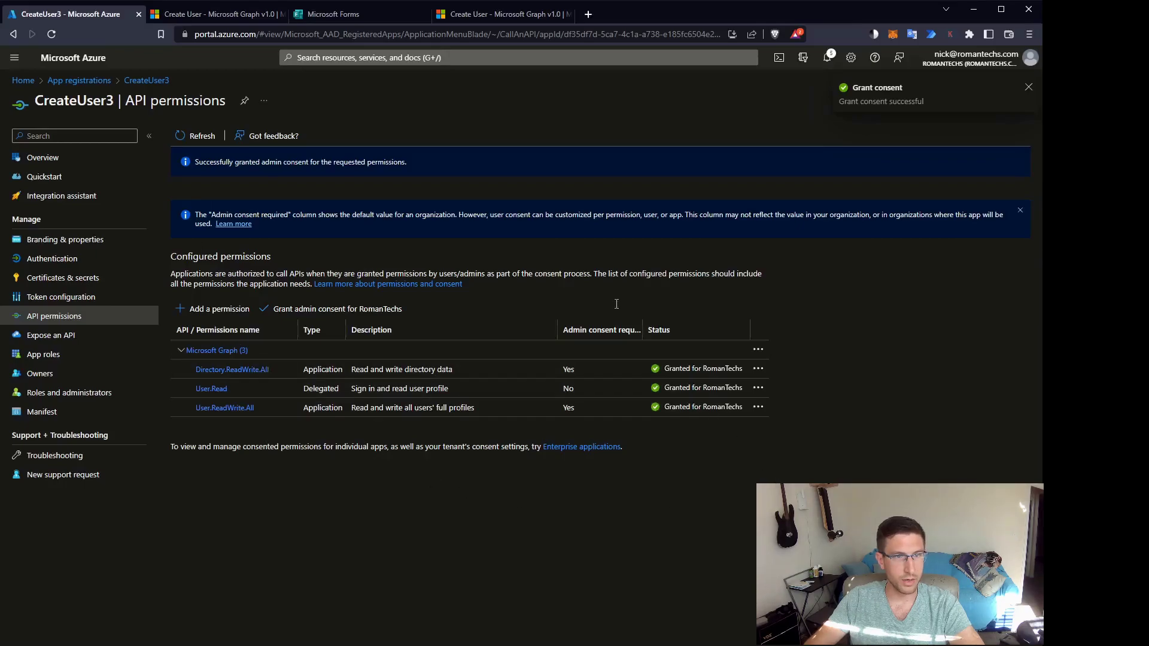
Duplicate the RomanTechs - New hire 2 form via its More options menu.
left_click(379, 14)
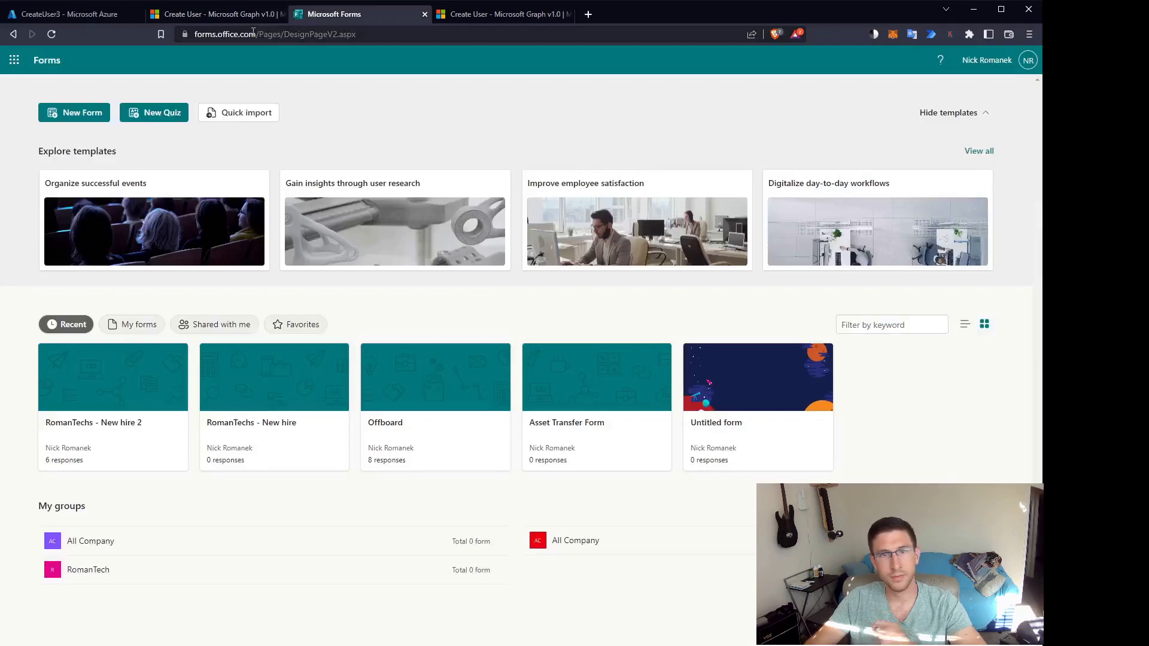
left_click(253, 34)
left_click_drag(283, 34, 193, 34)
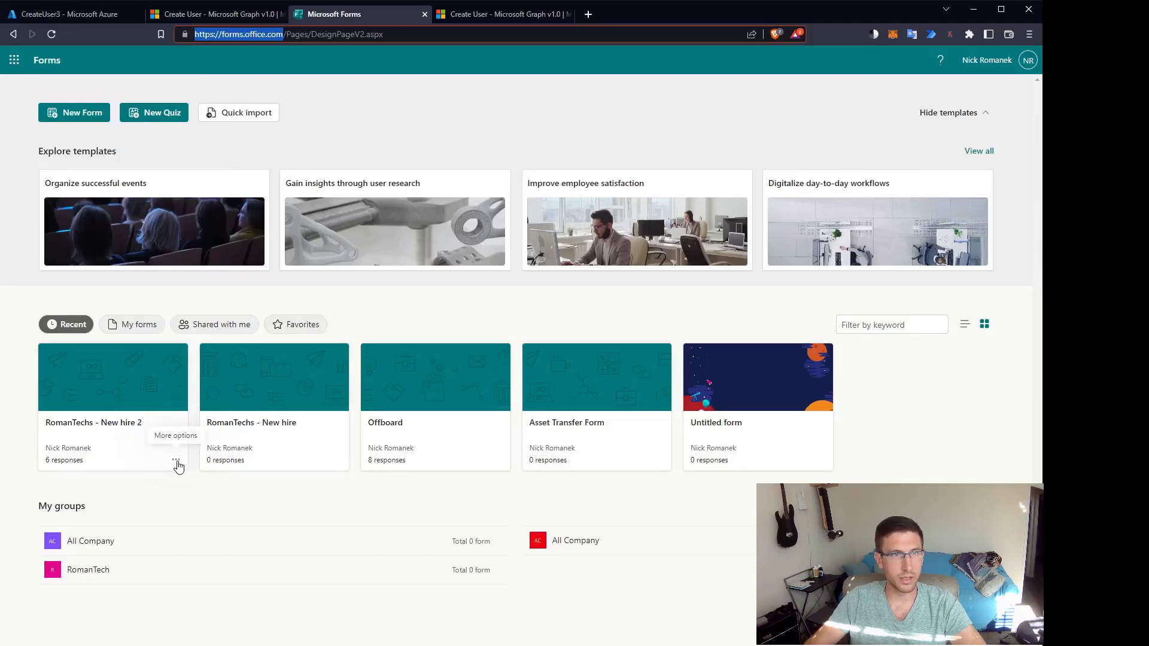
left_click(176, 463)
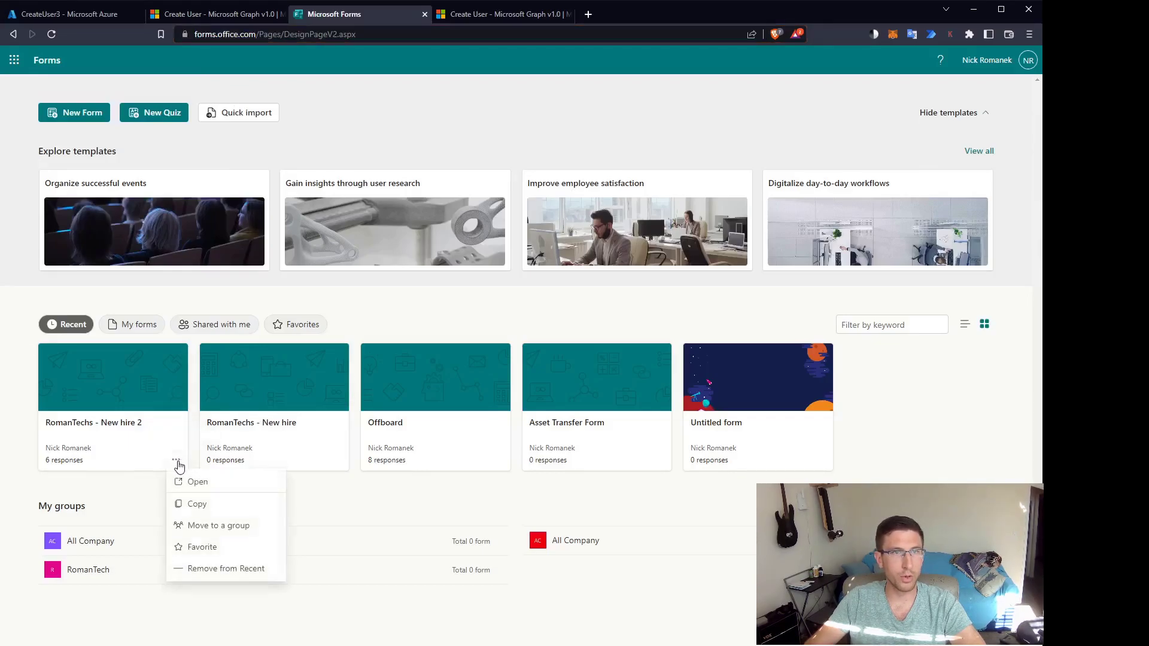
left_click(190, 507)
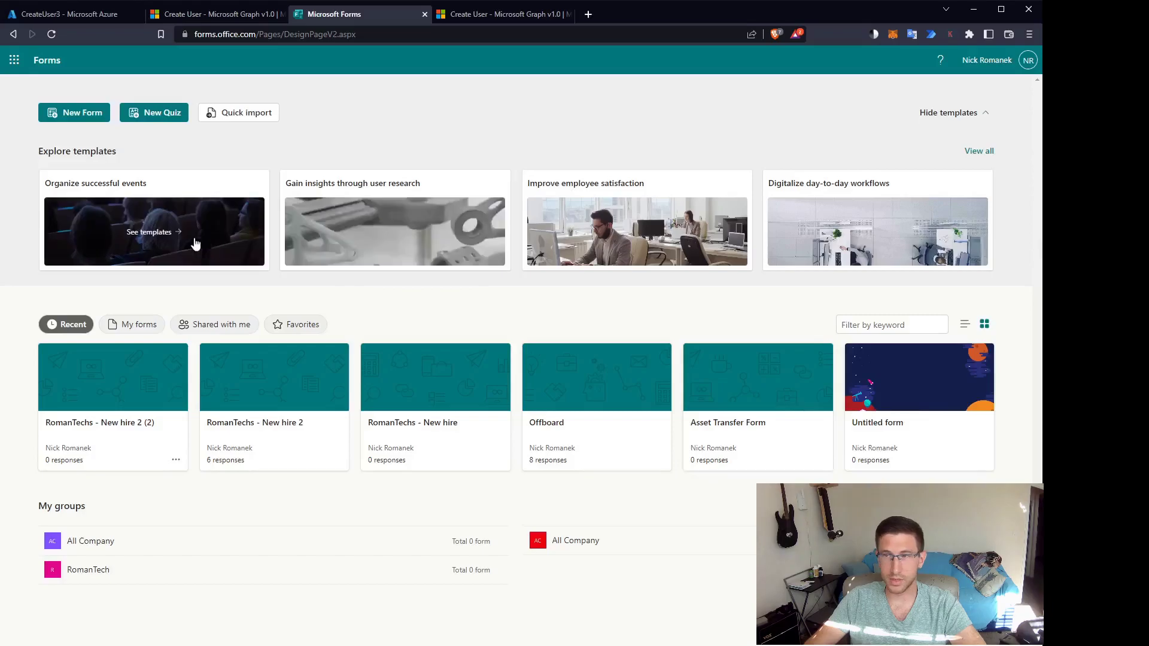
Retitle the copied 'RomanTechs - New hire 2 (2)' form to 'RomanTechs - New hire 3'.
left_click(112, 430)
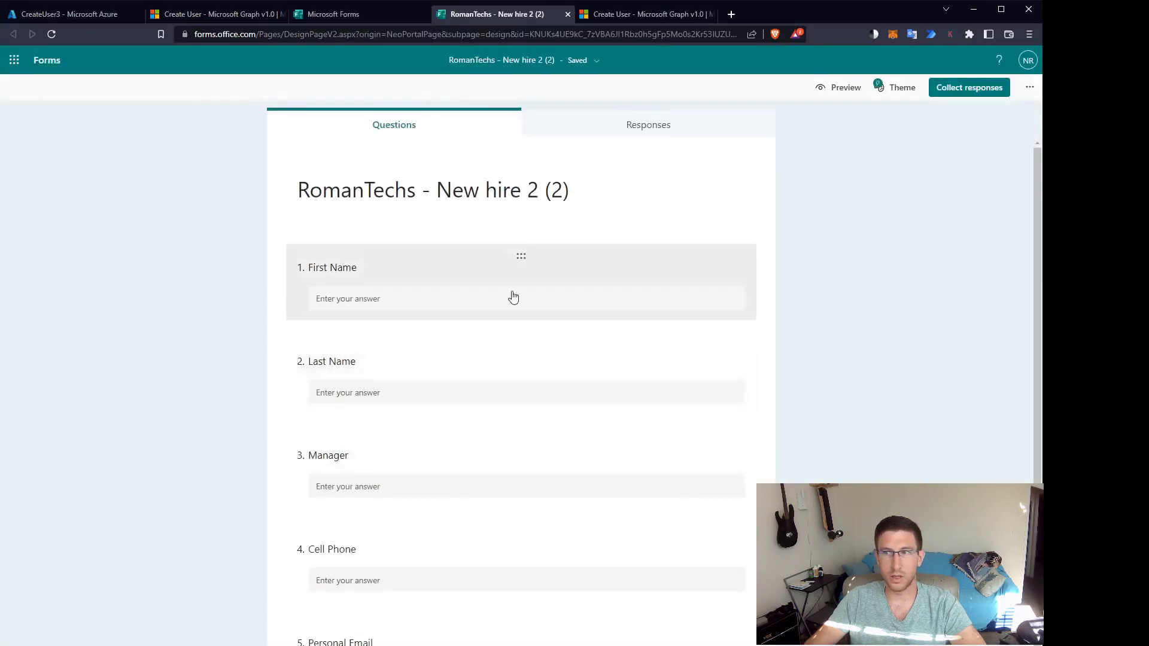
left_click(516, 192)
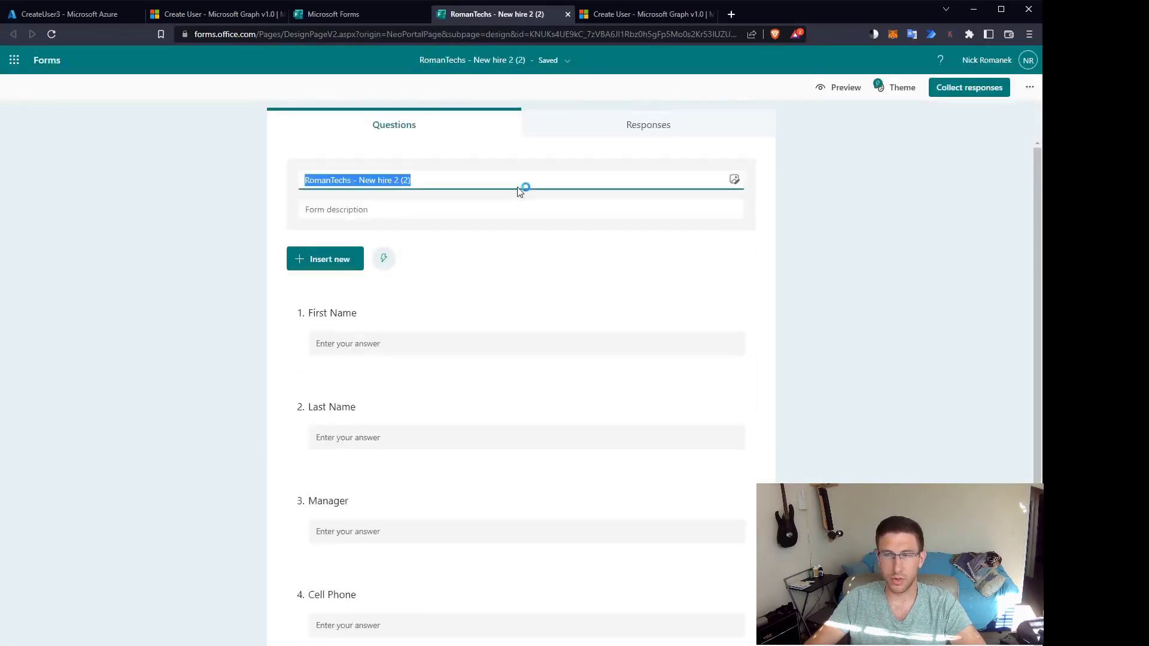
left_click(412, 180)
left_click_drag(410, 179, 423, 178)
type("3")
left_click(205, 216)
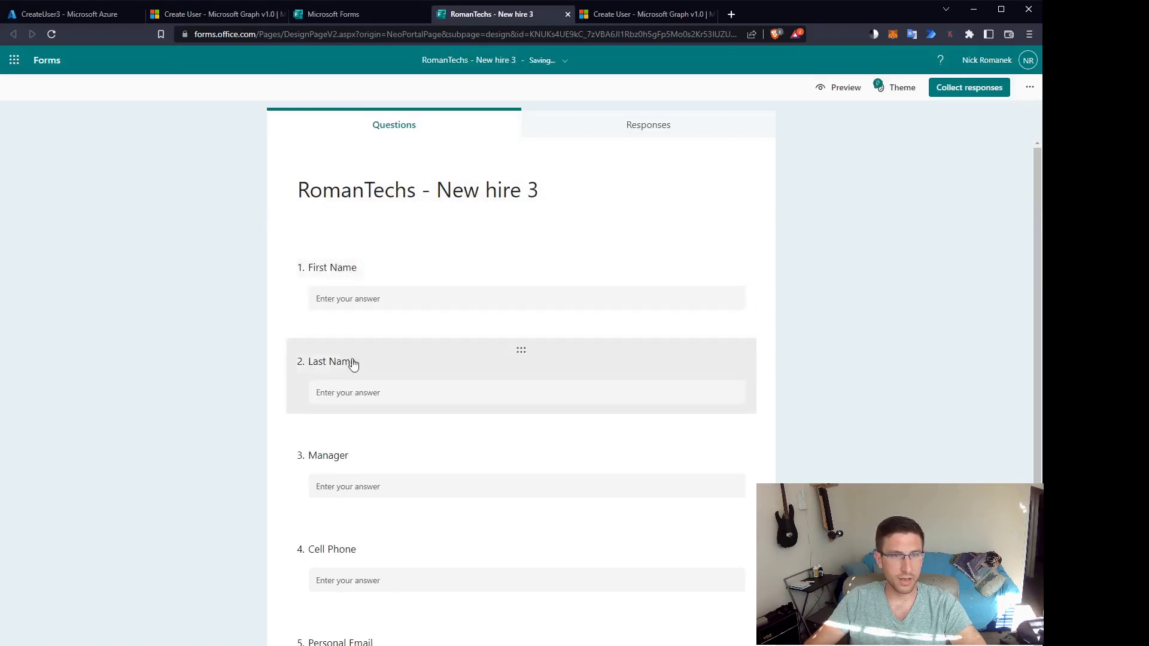
scroll(353, 364, "down", 3)
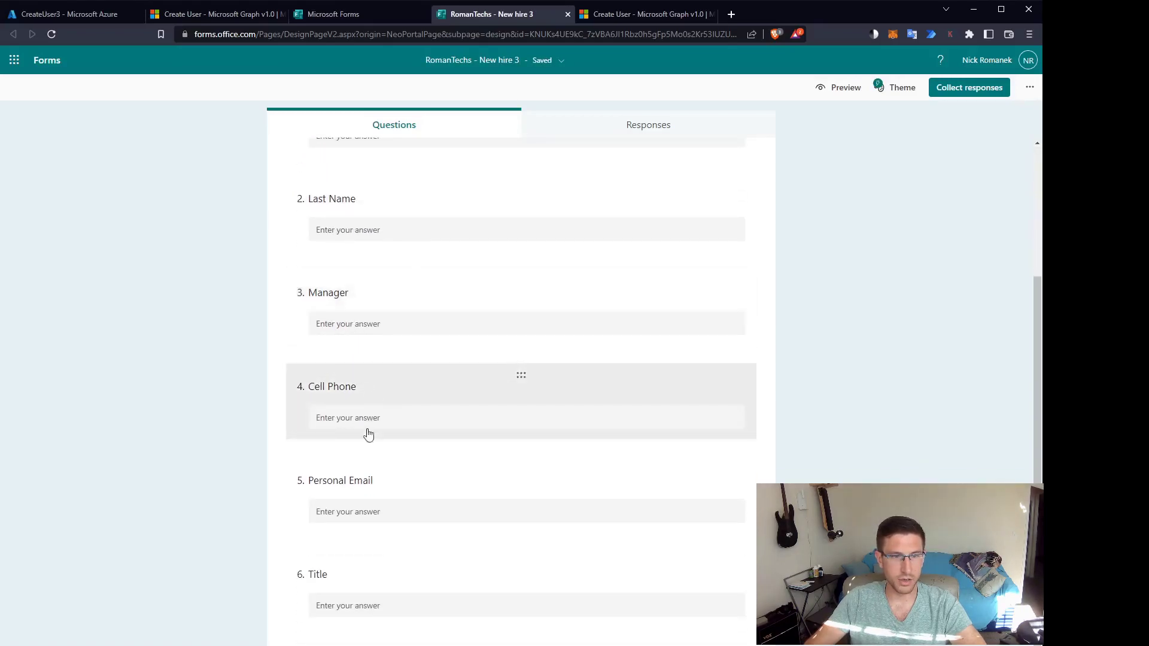
scroll(746, 467, "up", 3)
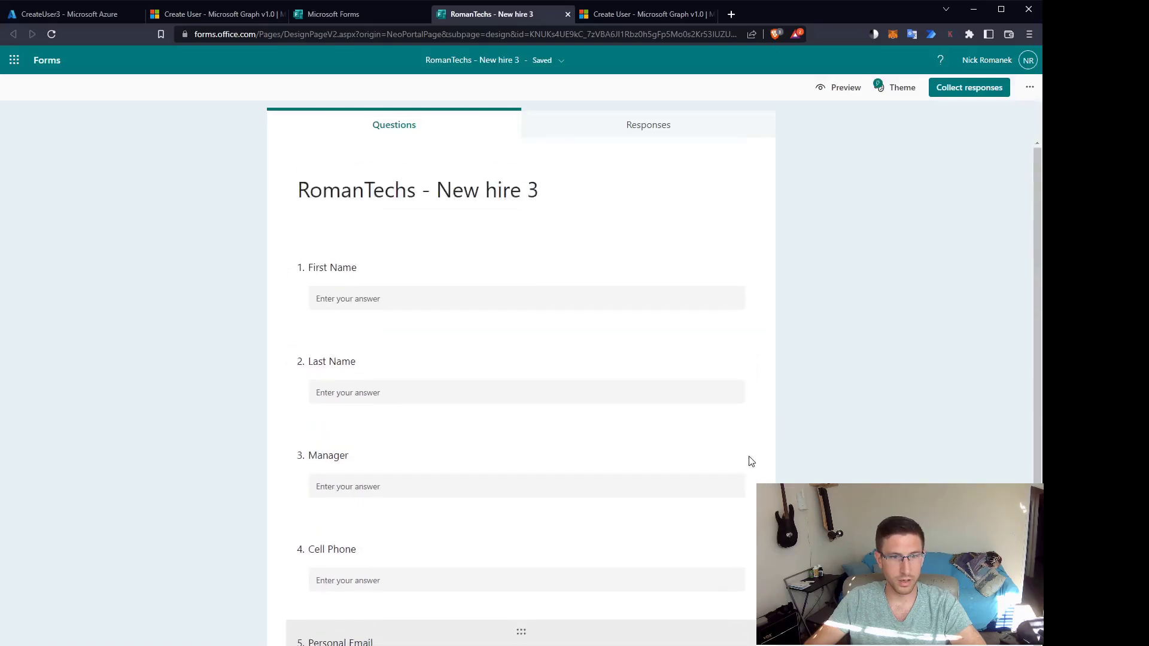
Copy the New hire 3 form's organization-only response link from Collect responses.
left_click(955, 87)
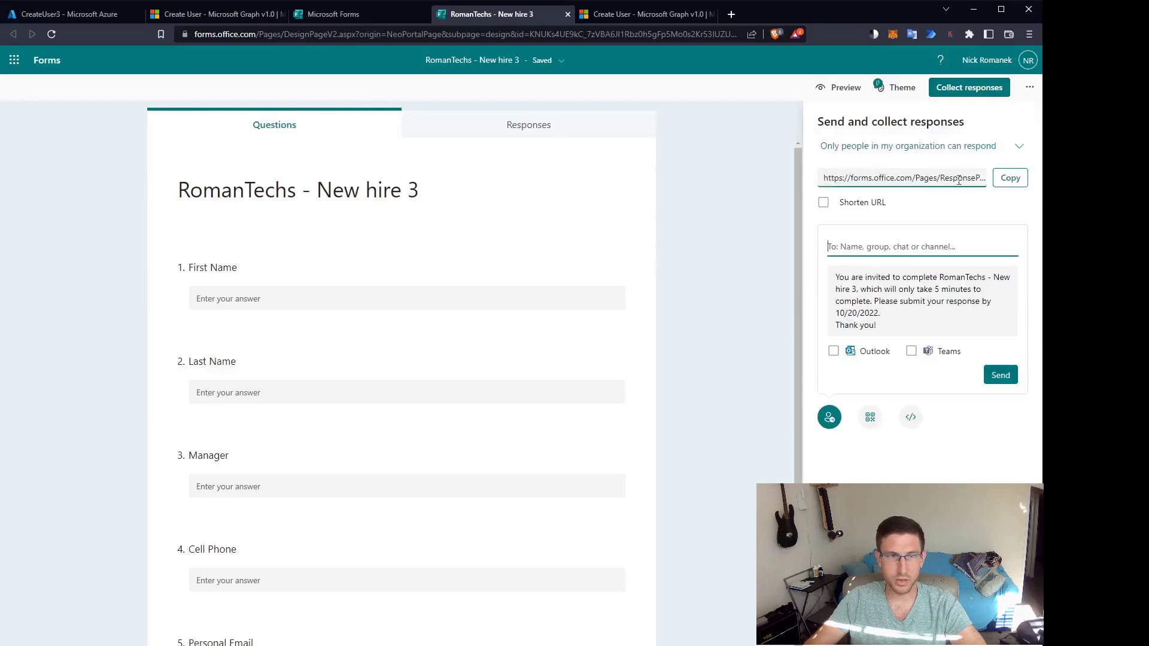
left_click(1010, 178)
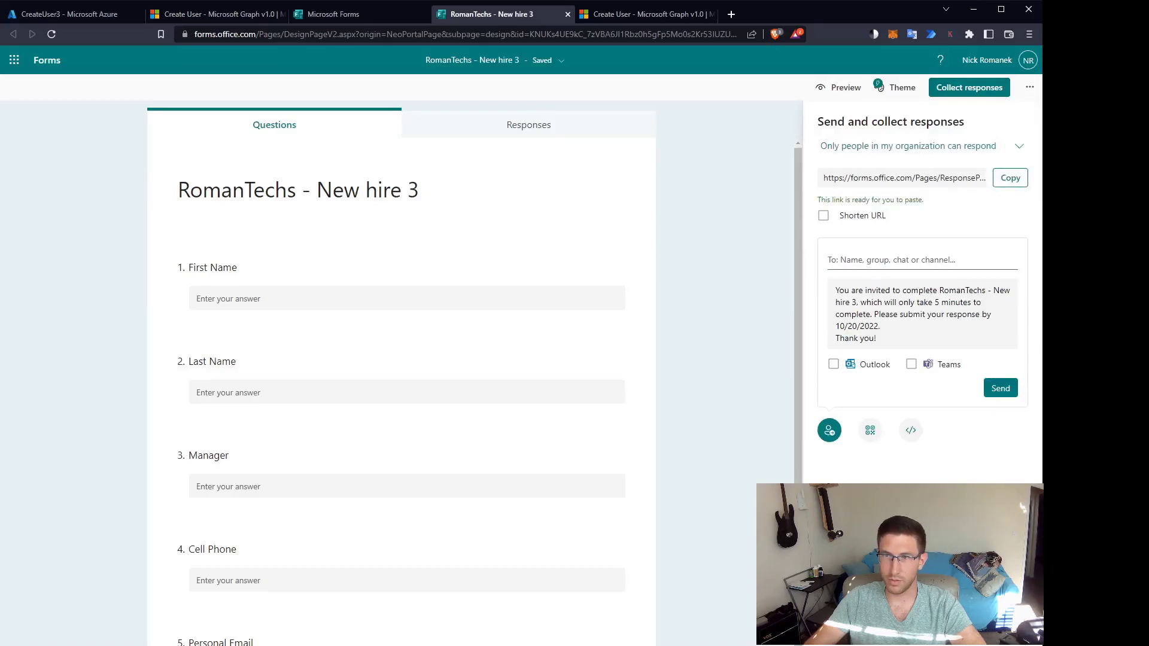
key("alt+Tab")
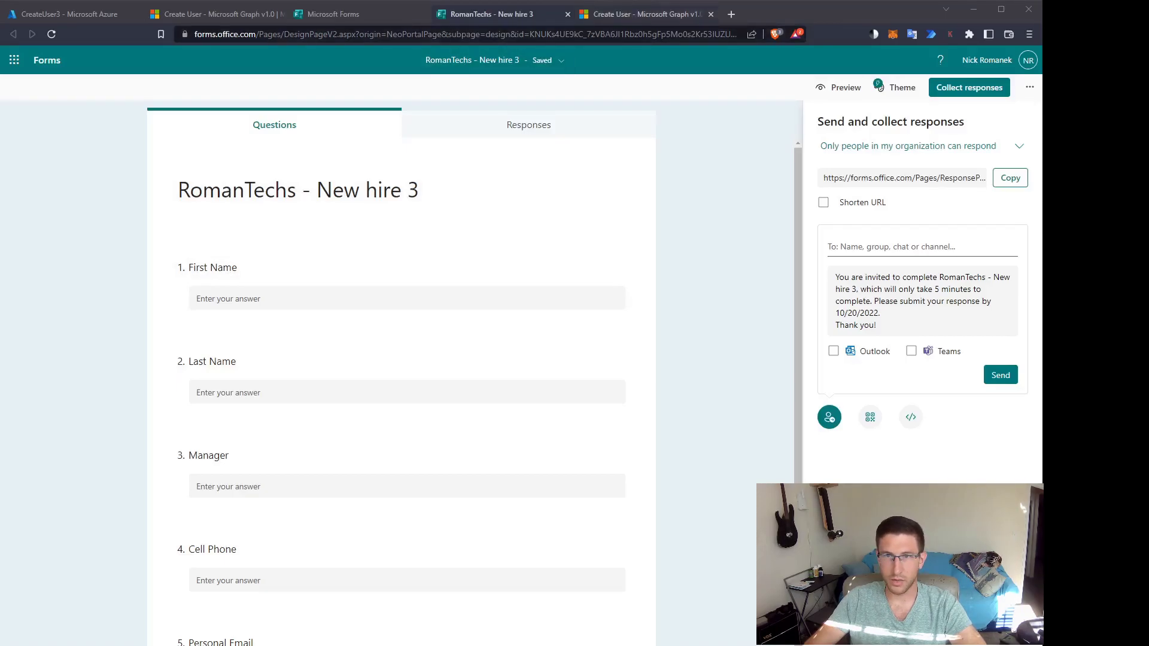
Search 'powerautomate login' in a new Brave tab and sign in to Power Automate.
left_click(731, 14)
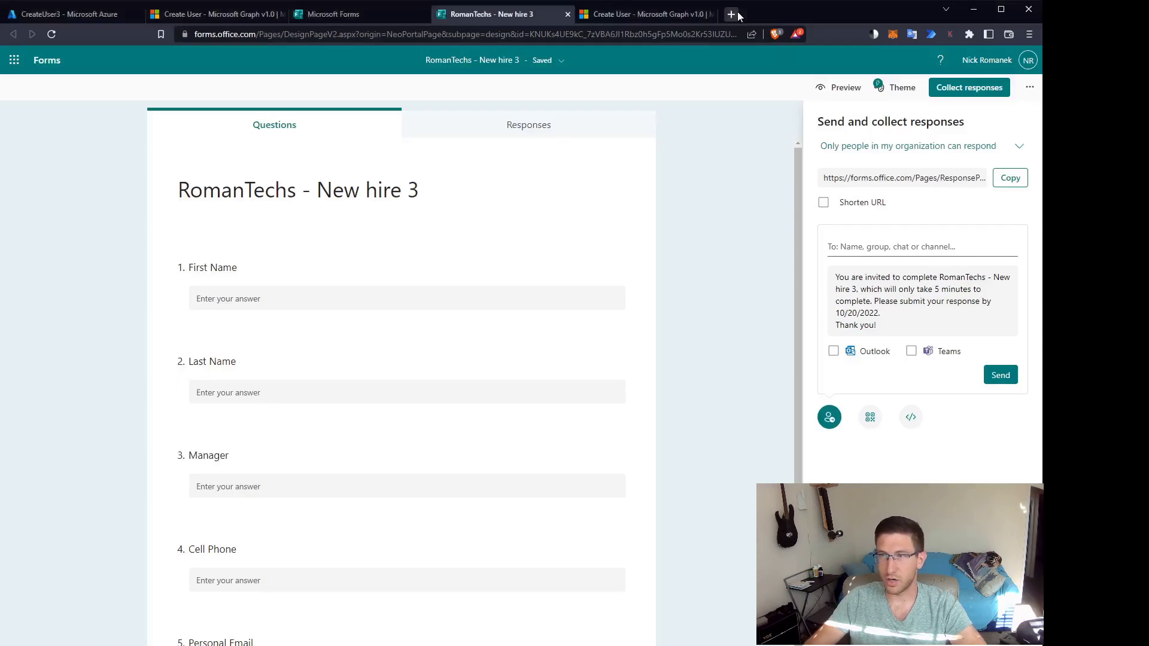
type("powerautomate login")
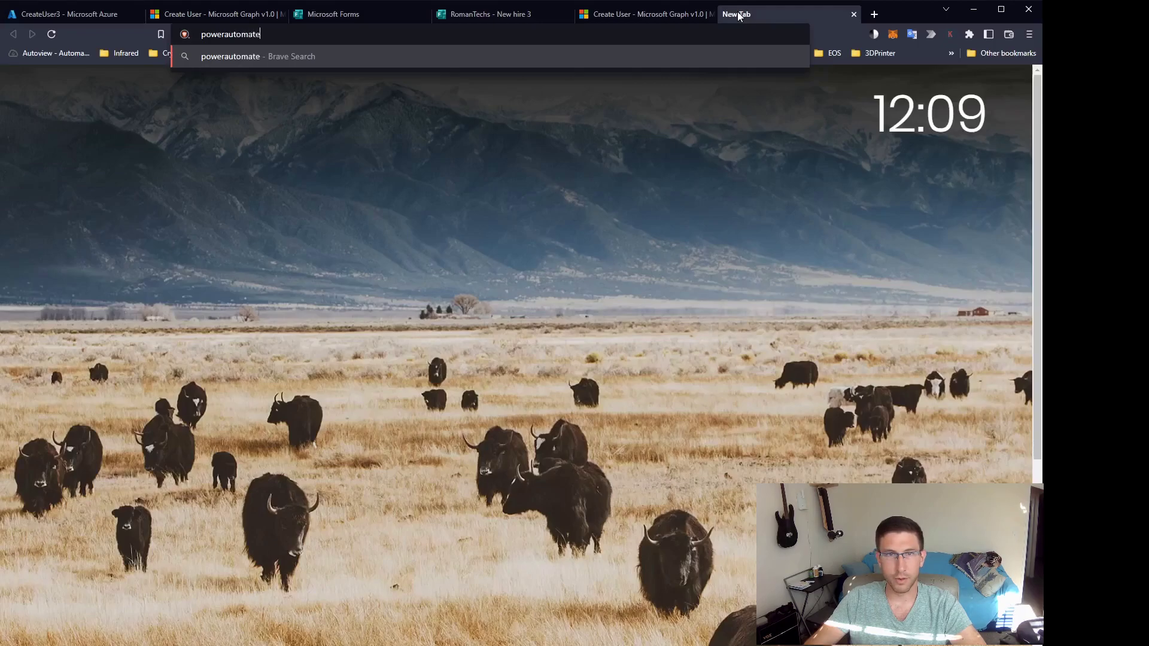
key("Return")
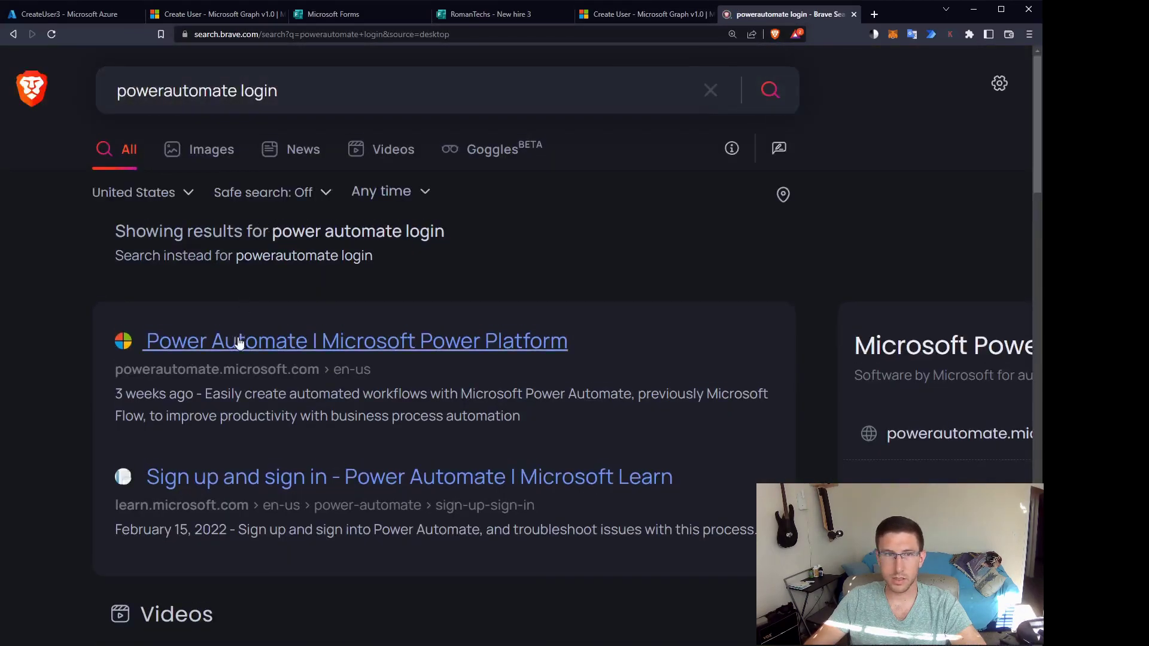
left_click(240, 343)
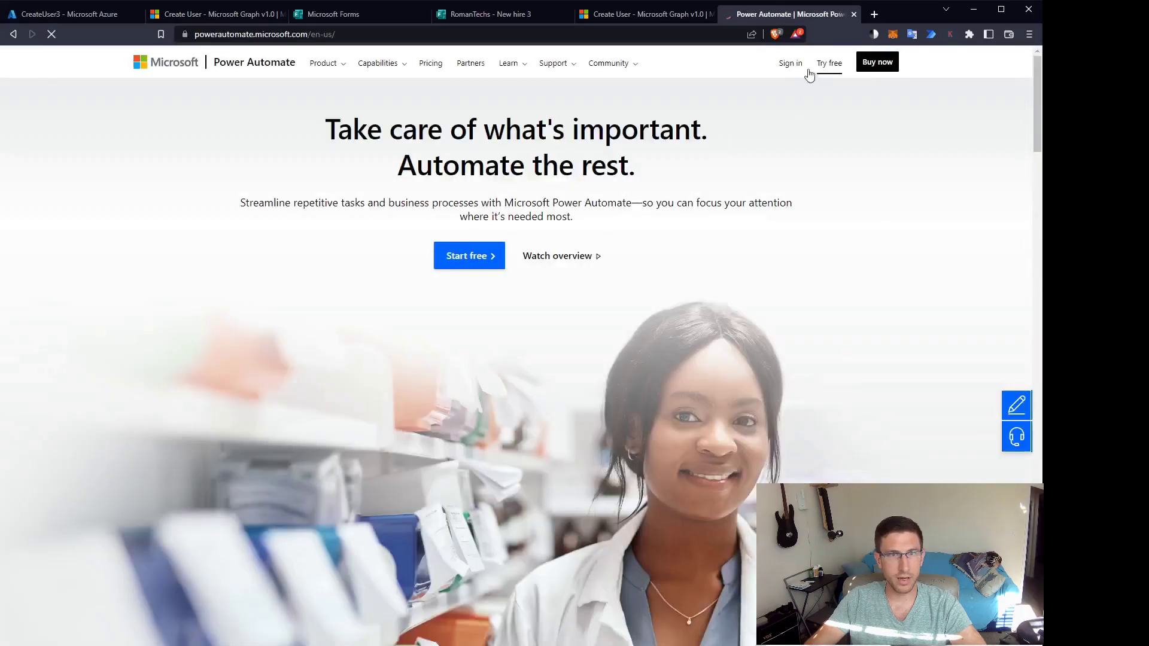
left_click(790, 64)
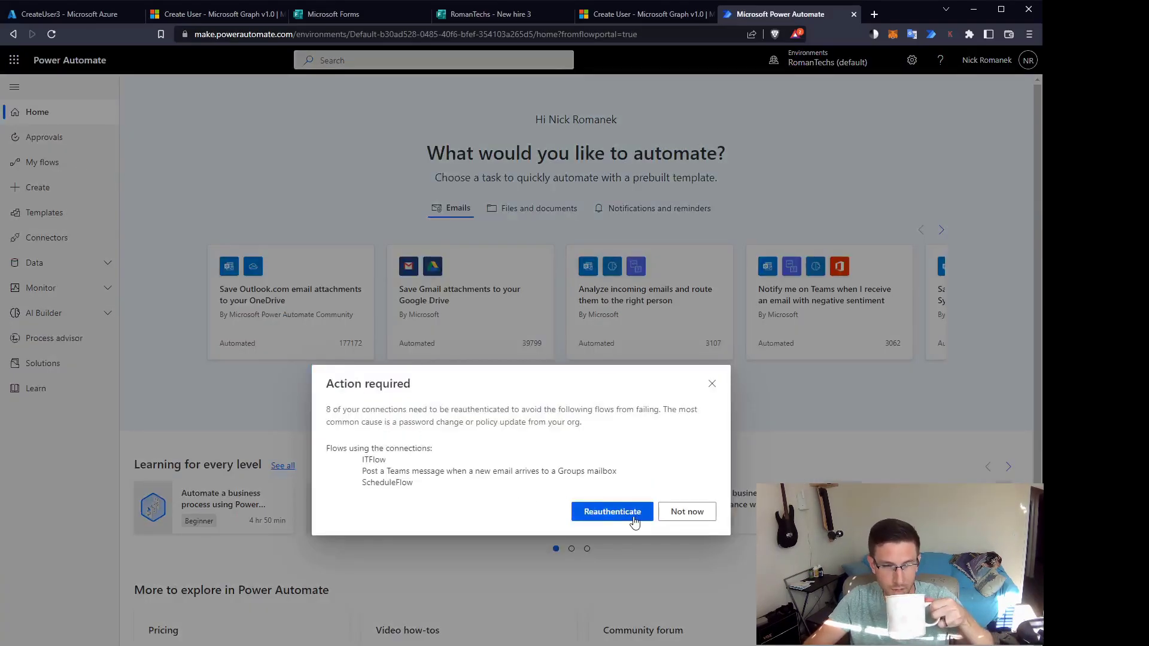
Save a copy of the CreateUser2 flow from My flows under the name CreateUser3.
left_click(688, 513)
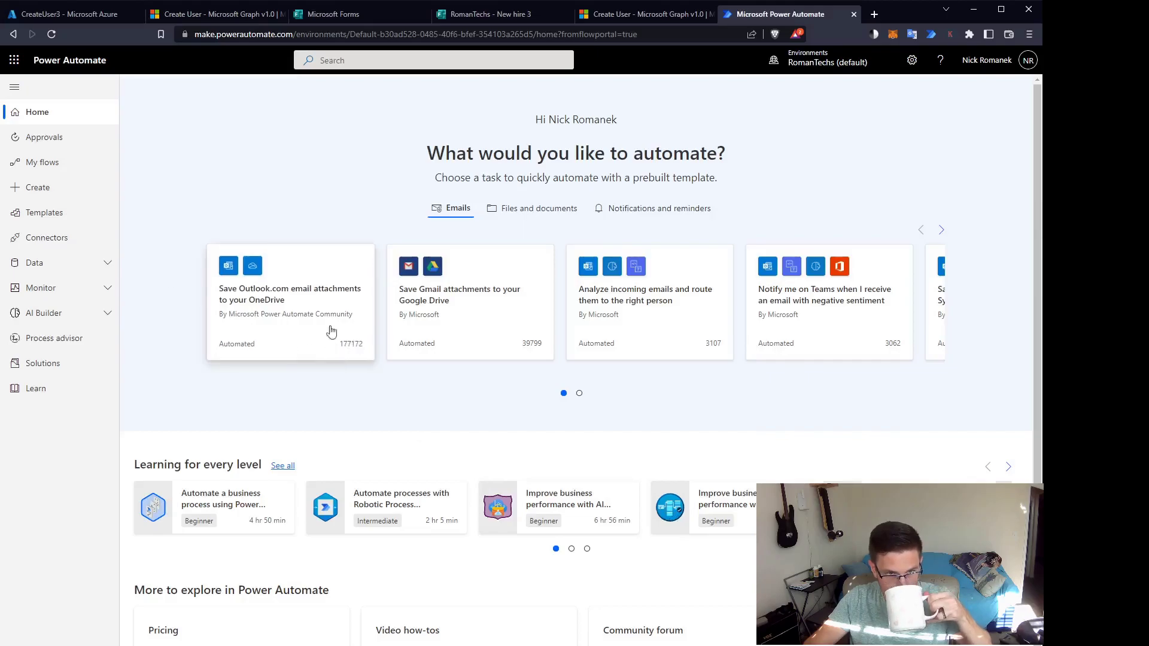
left_click(37, 165)
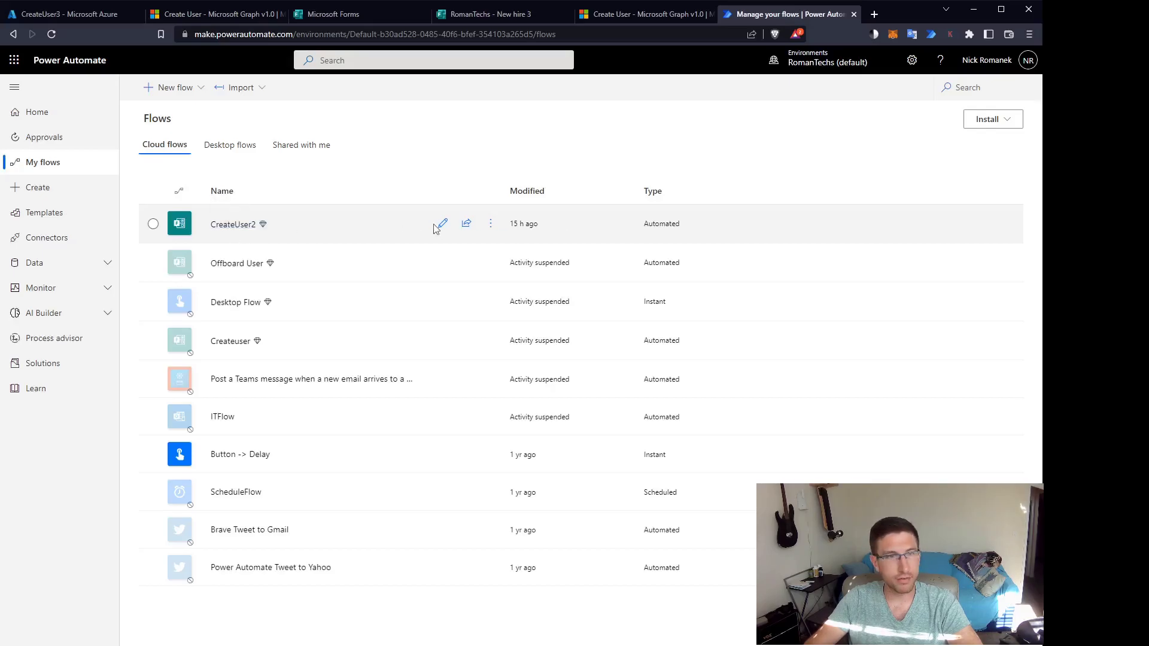
left_click(491, 225)
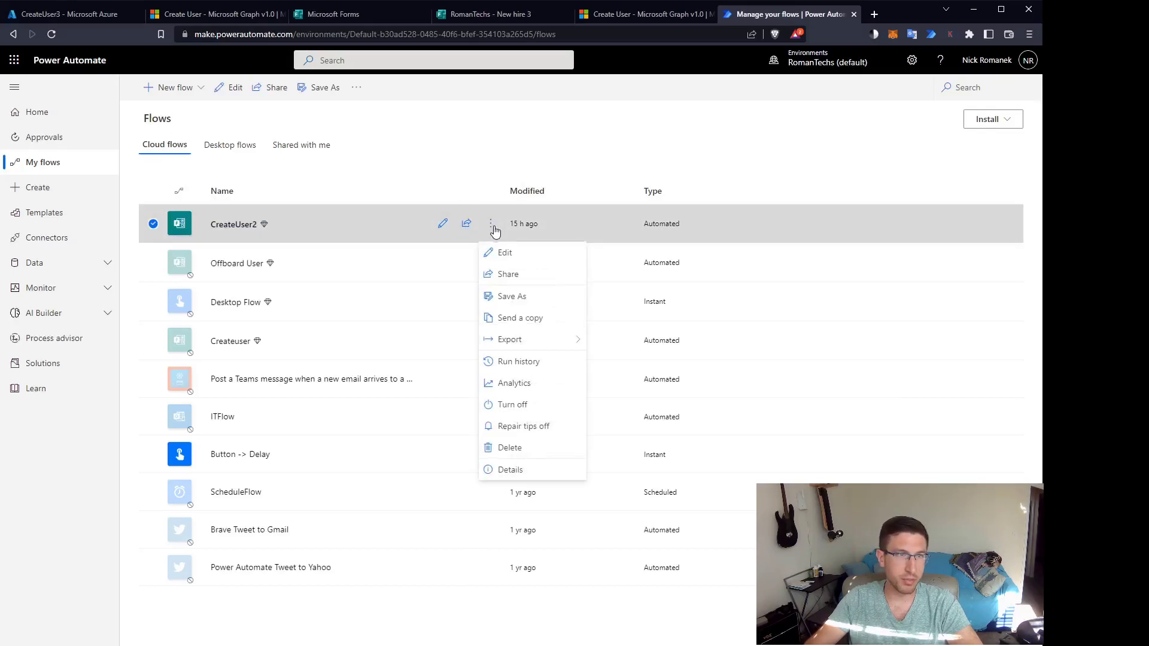
left_click(504, 297)
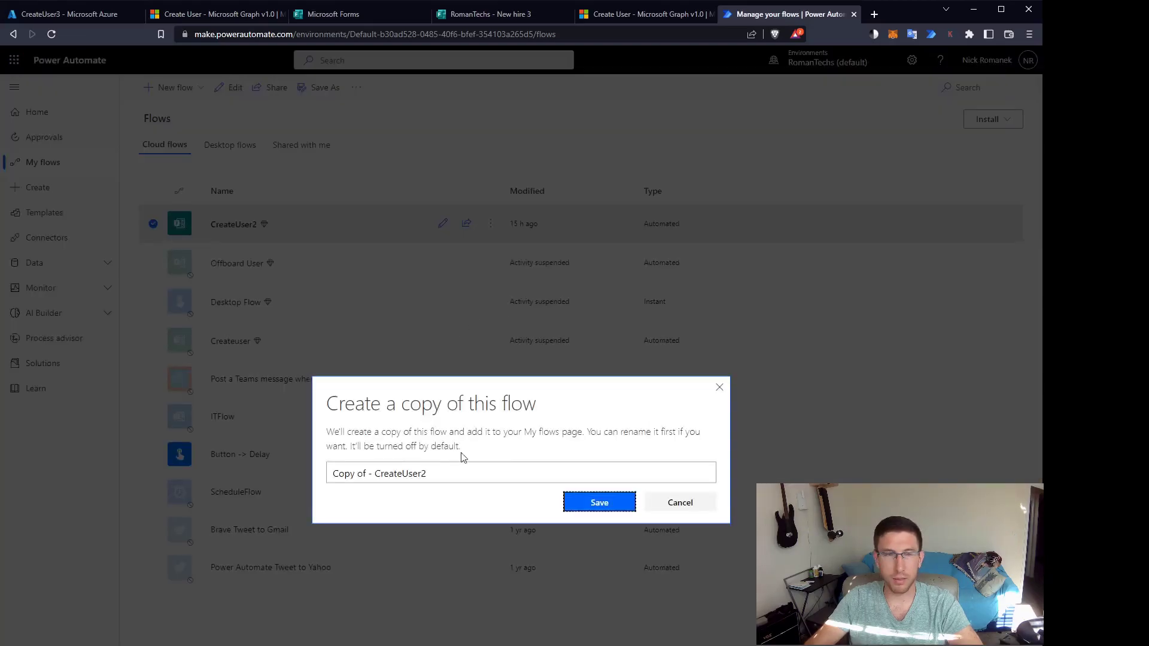
left_click_drag(444, 474, 322, 477)
type("CreateUser3")
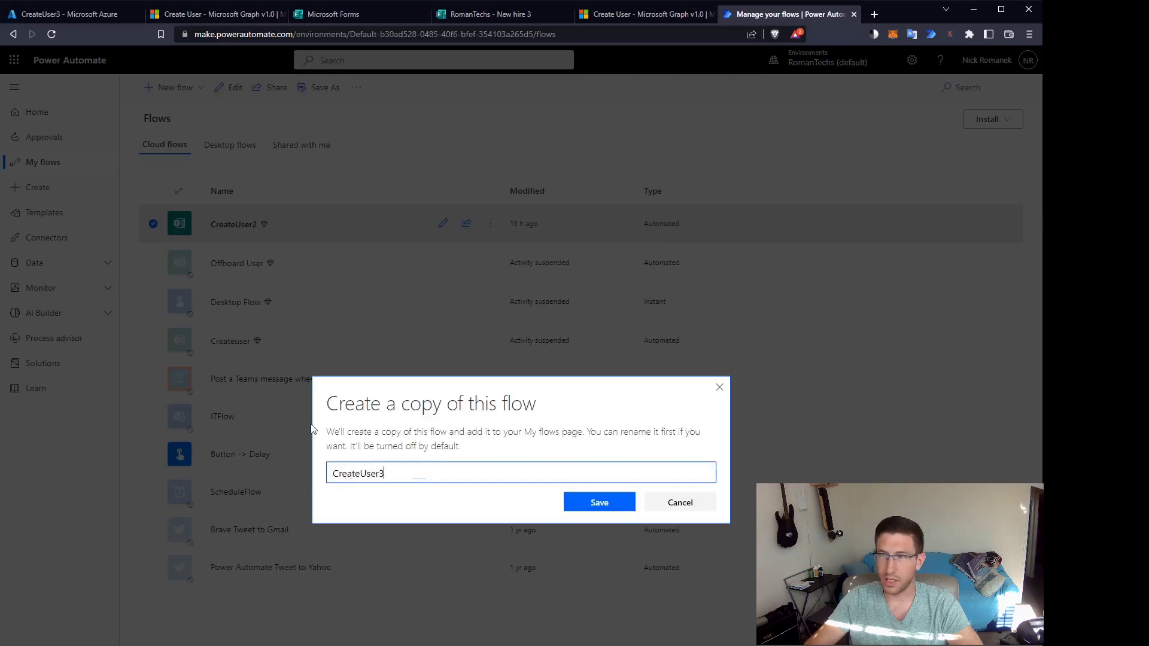
key("Return")
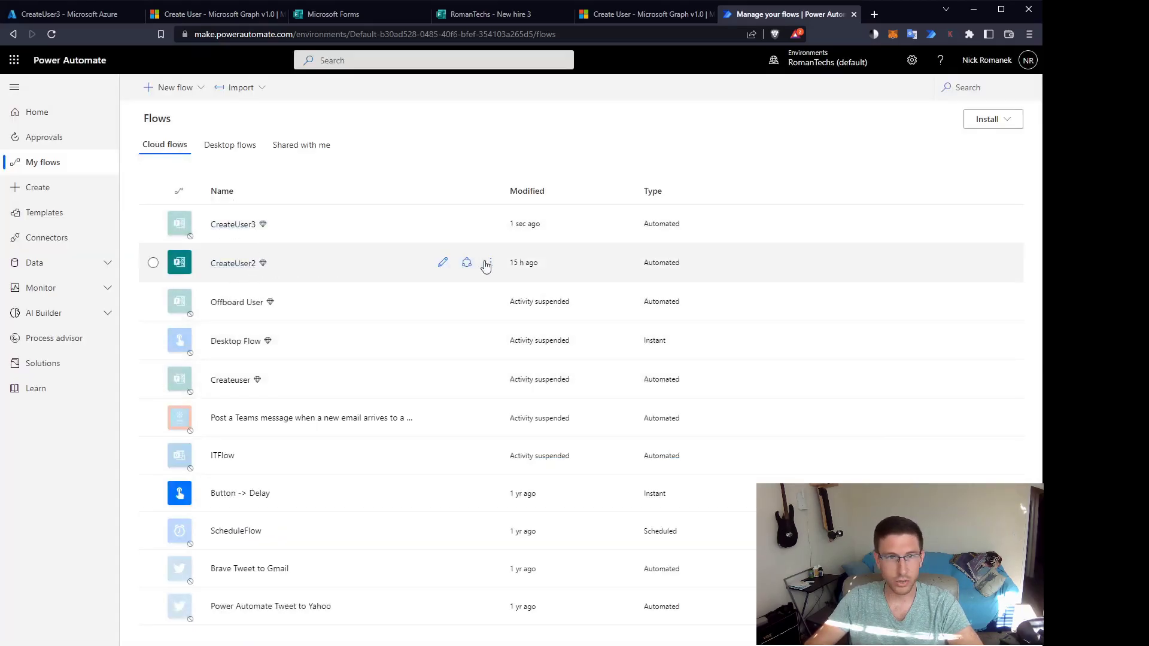
Turn off CreateUser2 and open CreateUser3 in the flow designer.
left_click(492, 264)
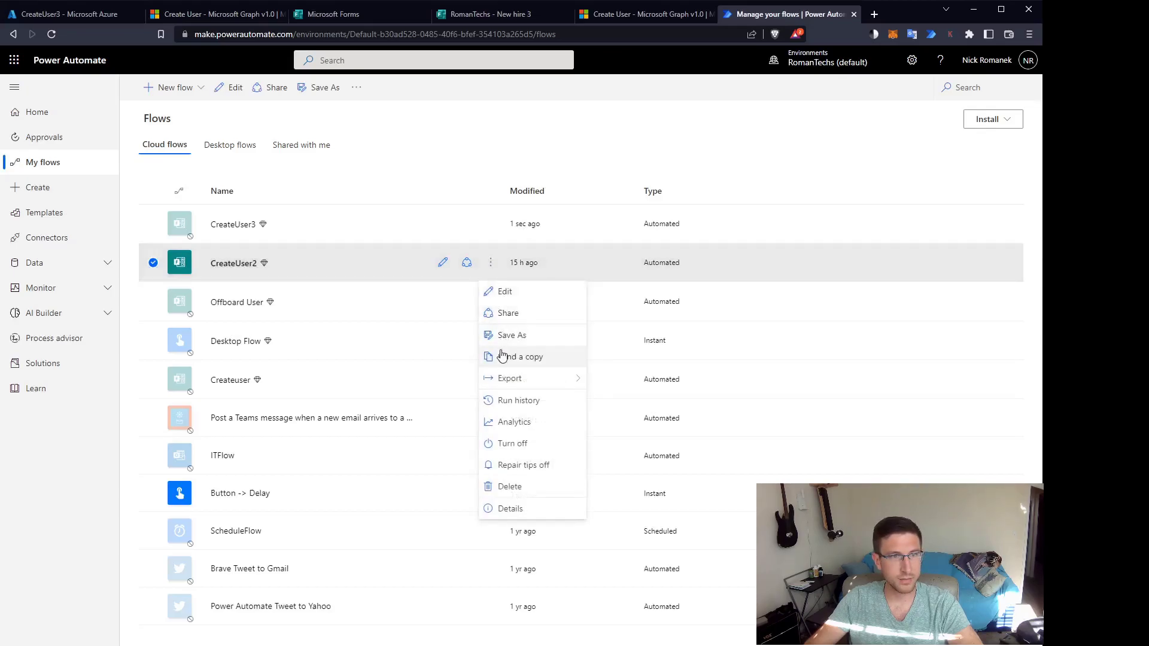
left_click(507, 444)
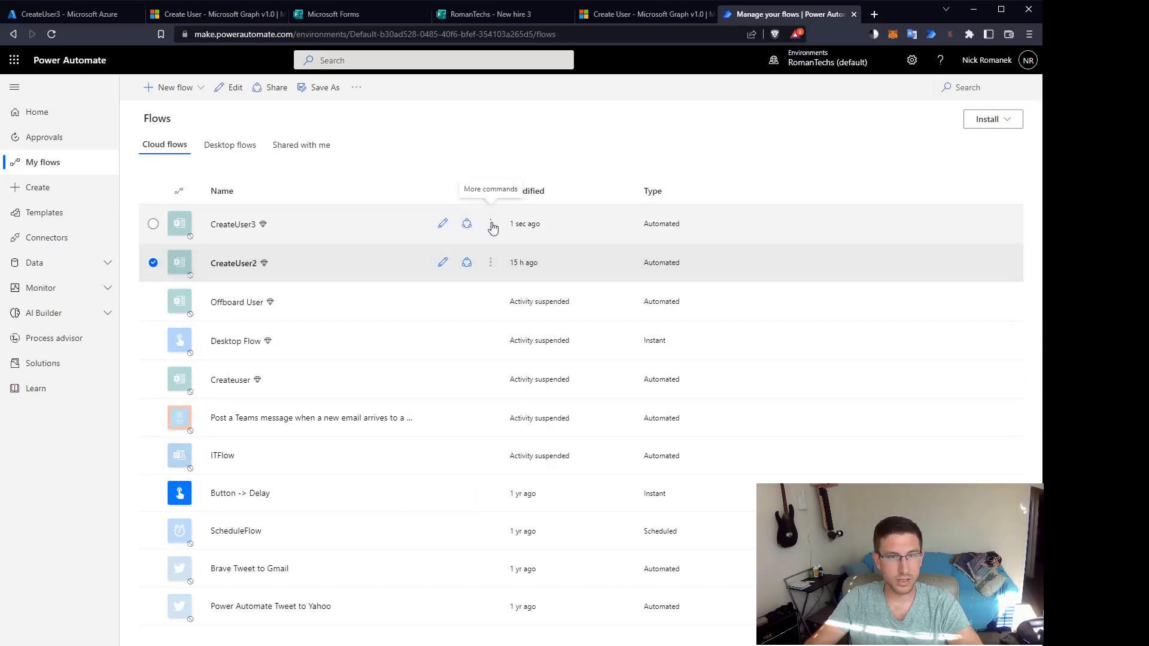
left_click(444, 226)
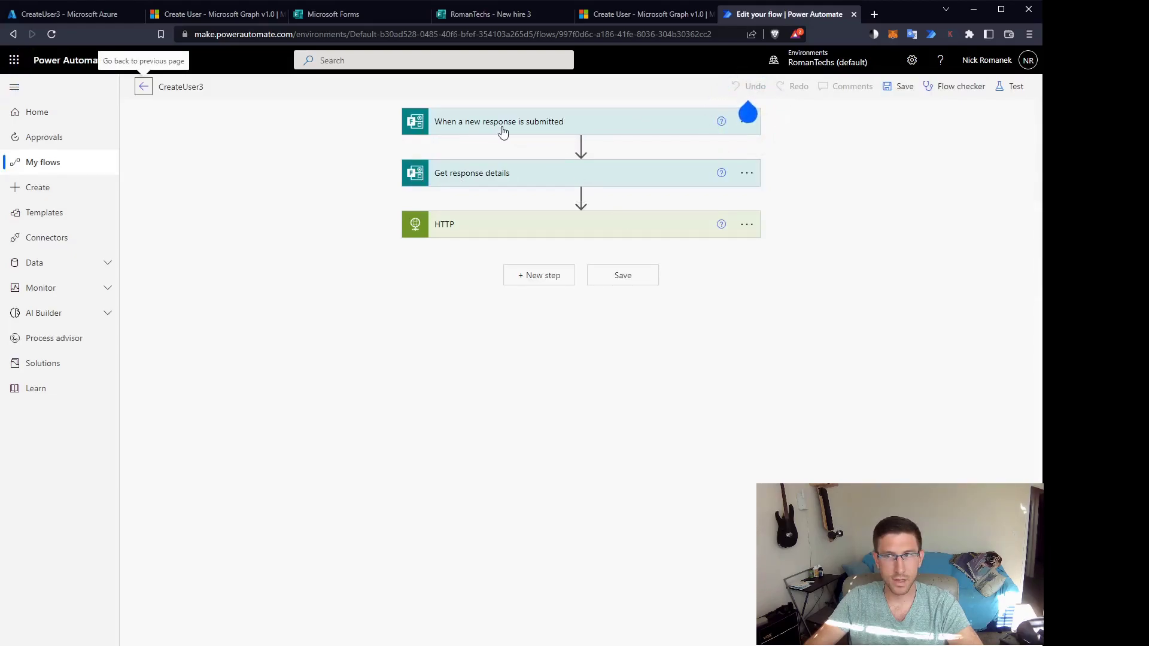
Switch the form response trigger to the RomanTechs - New hire 3 form.
left_click(558, 127)
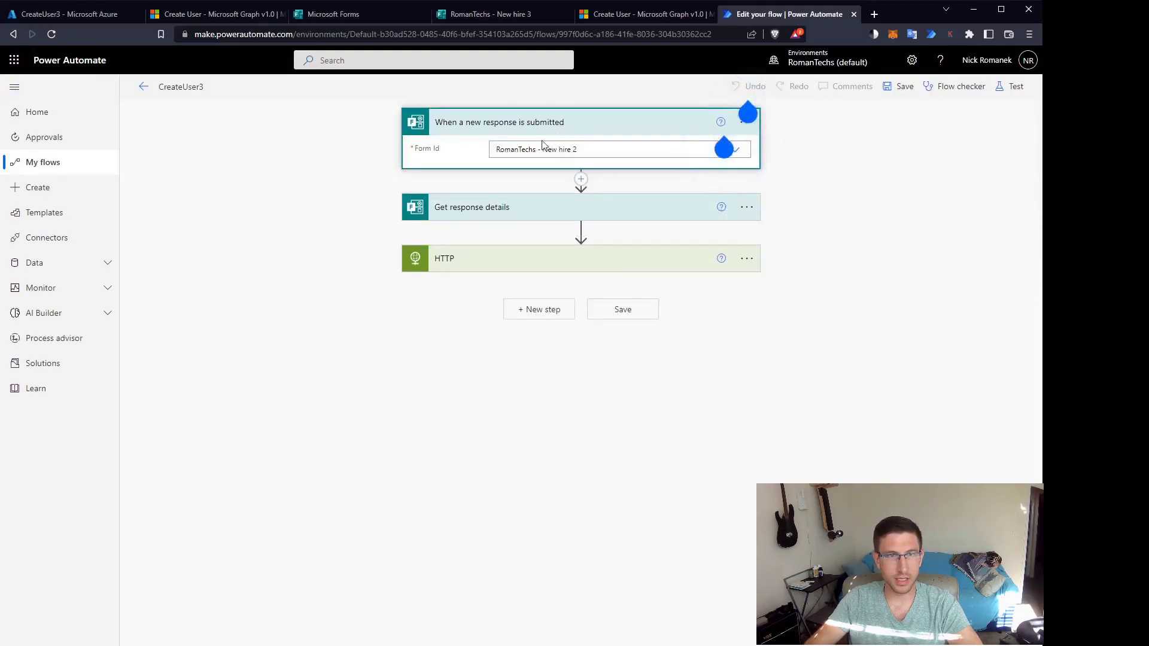
left_click(725, 149)
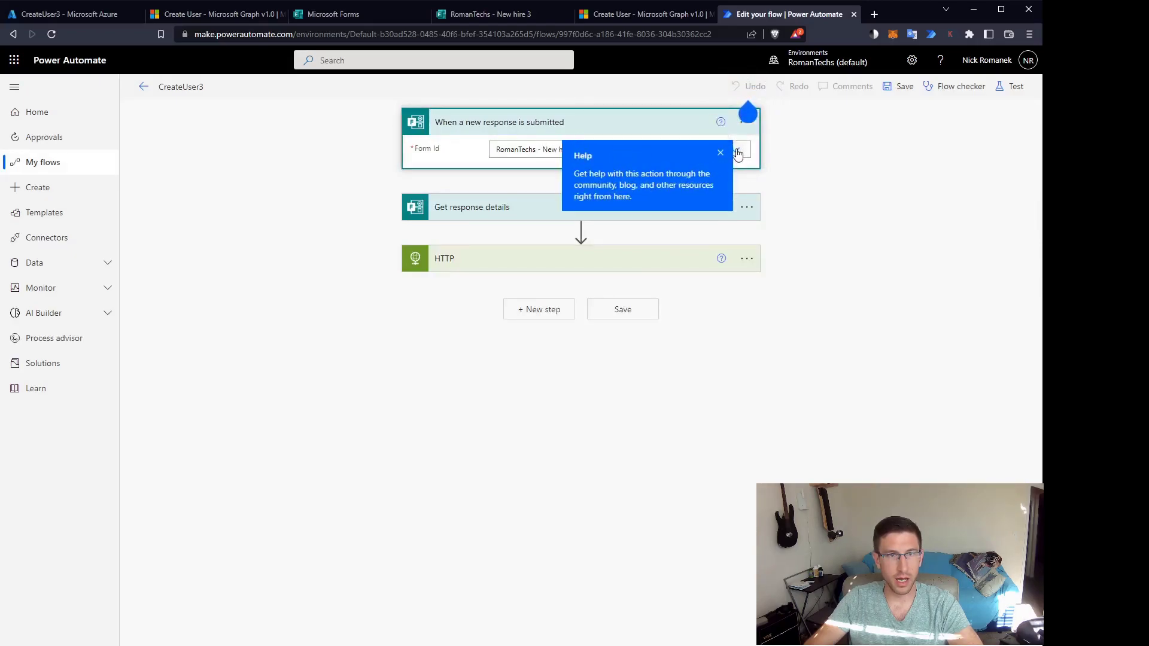
left_click(738, 153)
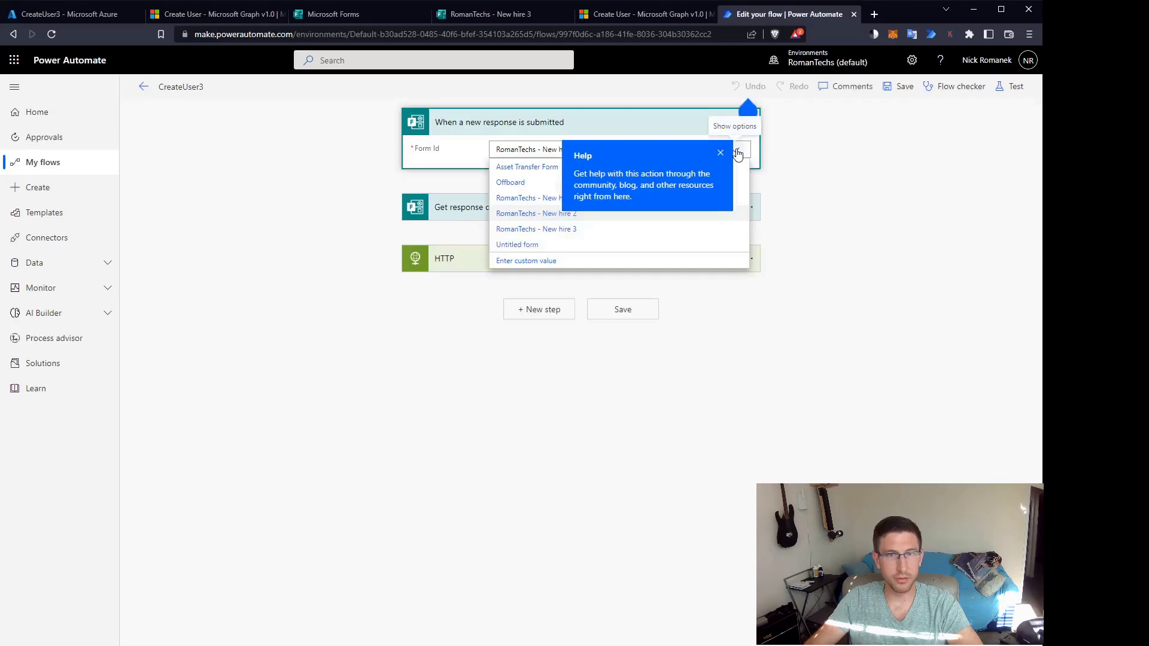
left_click(546, 229)
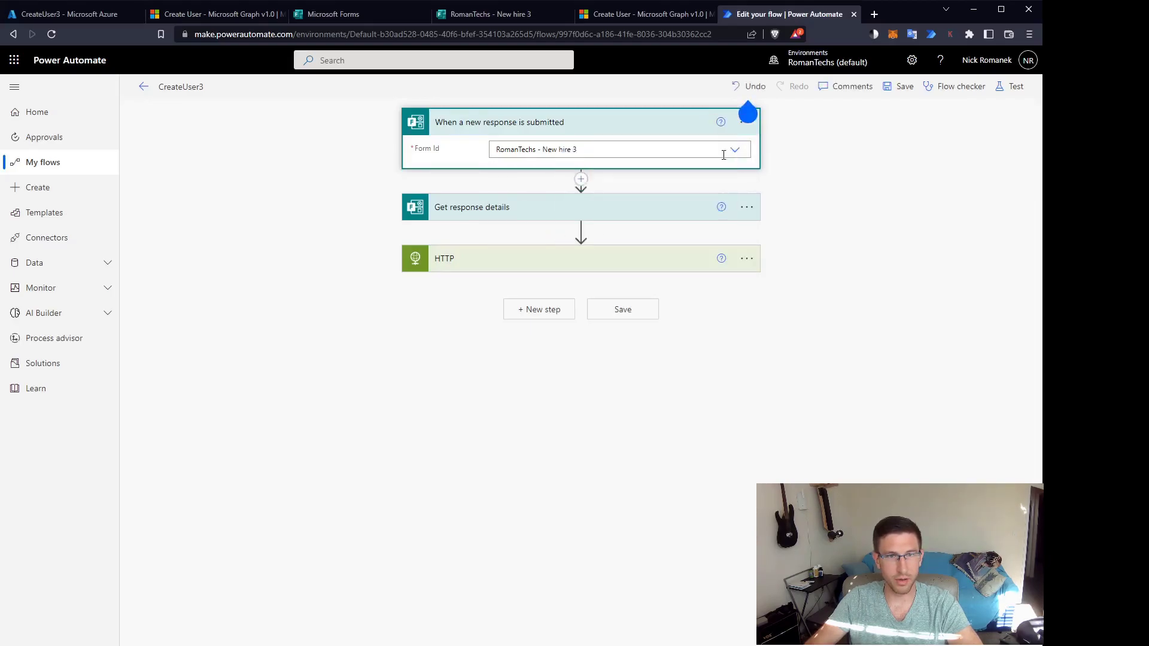
Point Get response details at RomanTechs - New hire 3 and re-insert the trigger's Response Id.
left_click(661, 212)
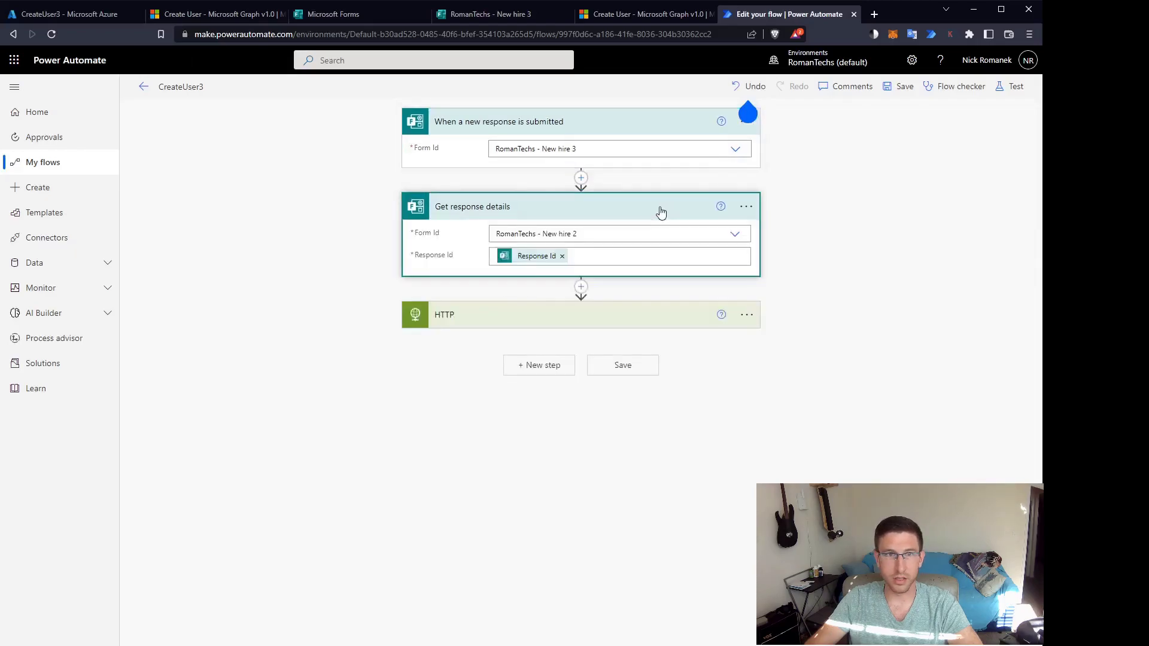
left_click(735, 234)
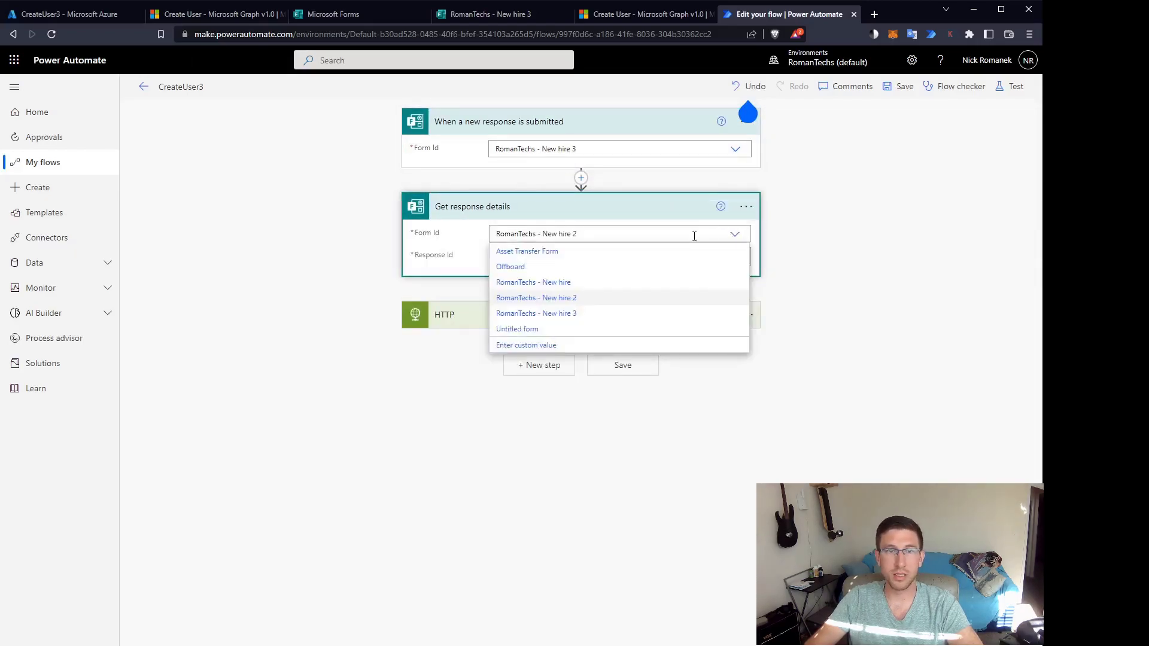
left_click(570, 314)
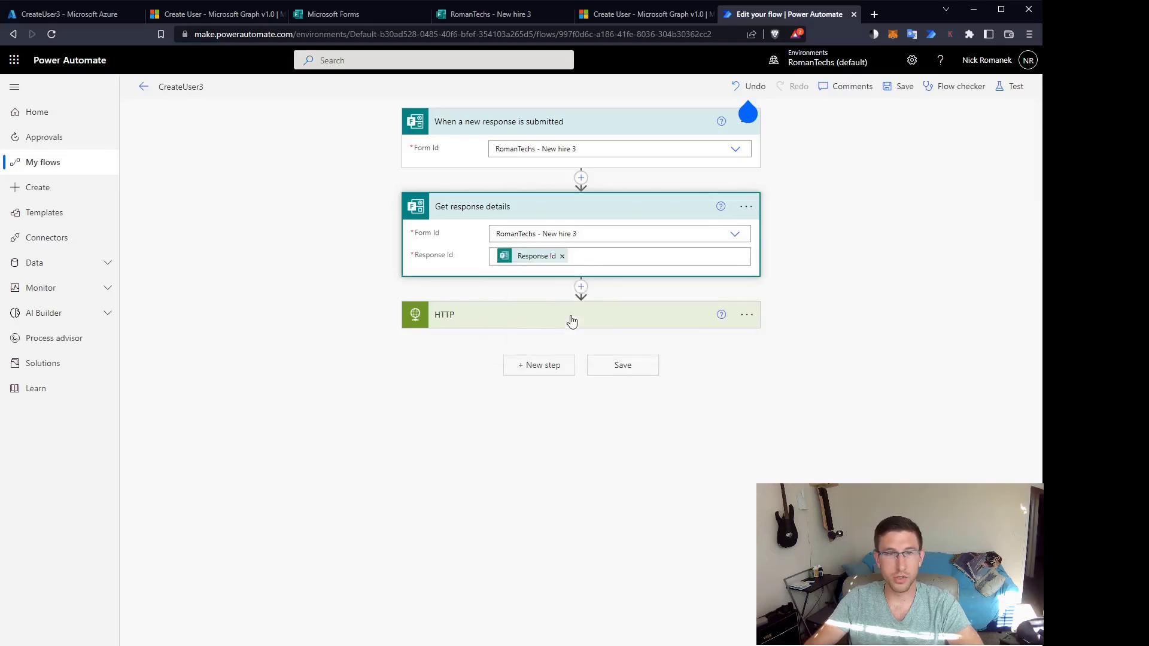
left_click(563, 258)
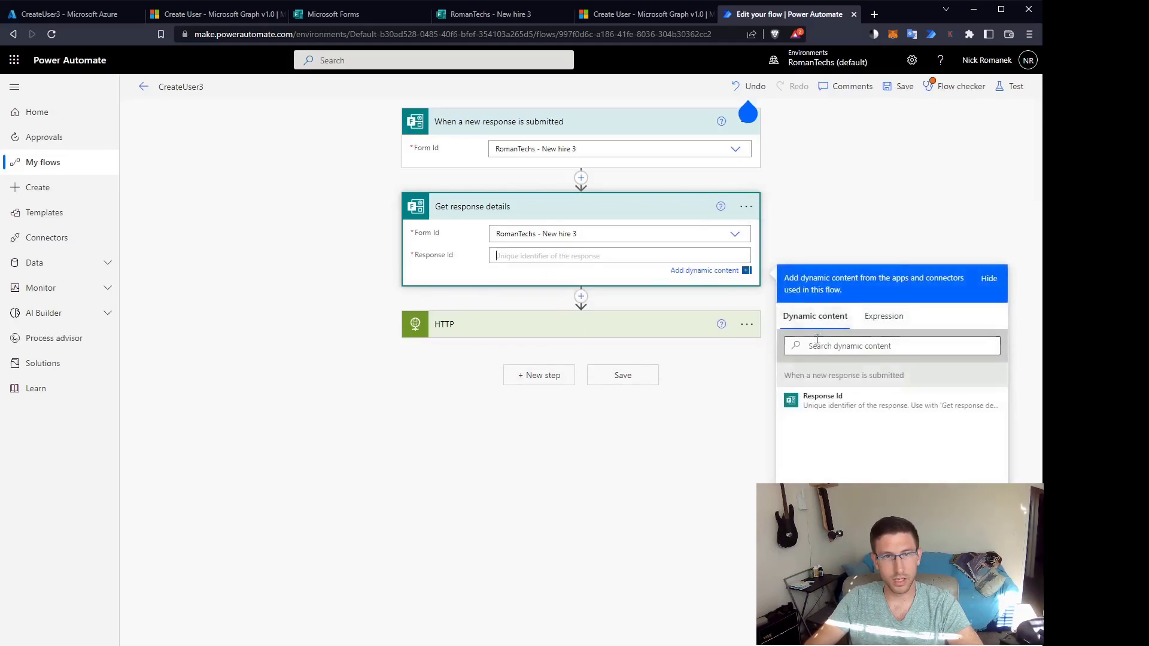
left_click(807, 399)
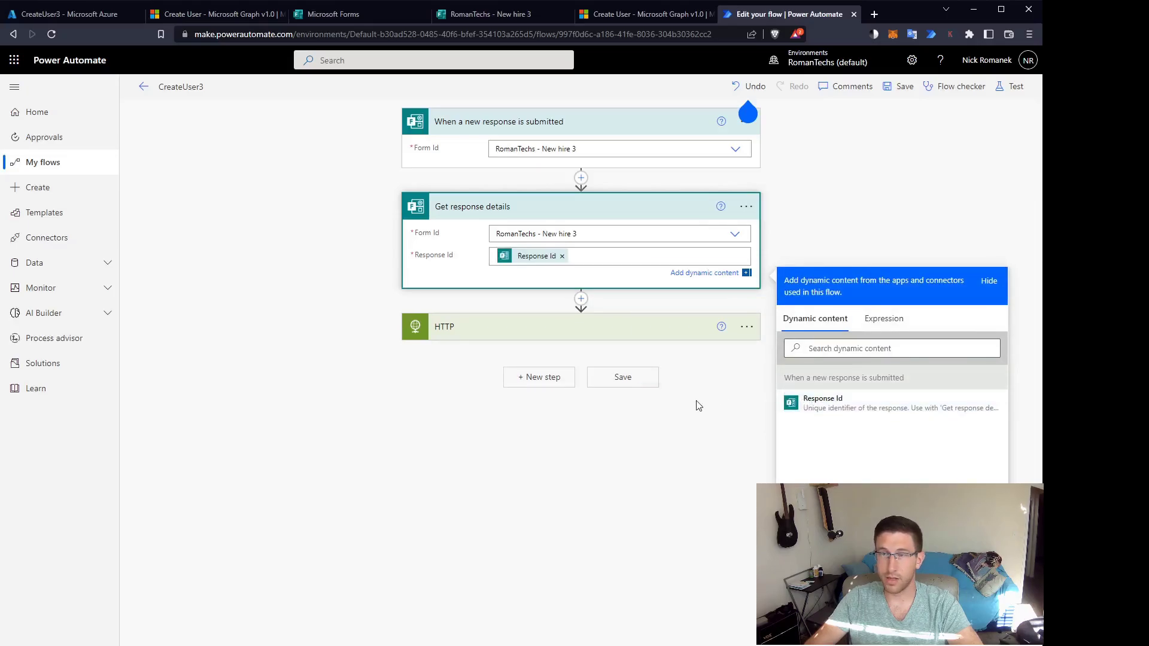
Expand the HTTP step and review its POST to graph.microsoft.com/v1.0/users and JSON body.
left_click(628, 334)
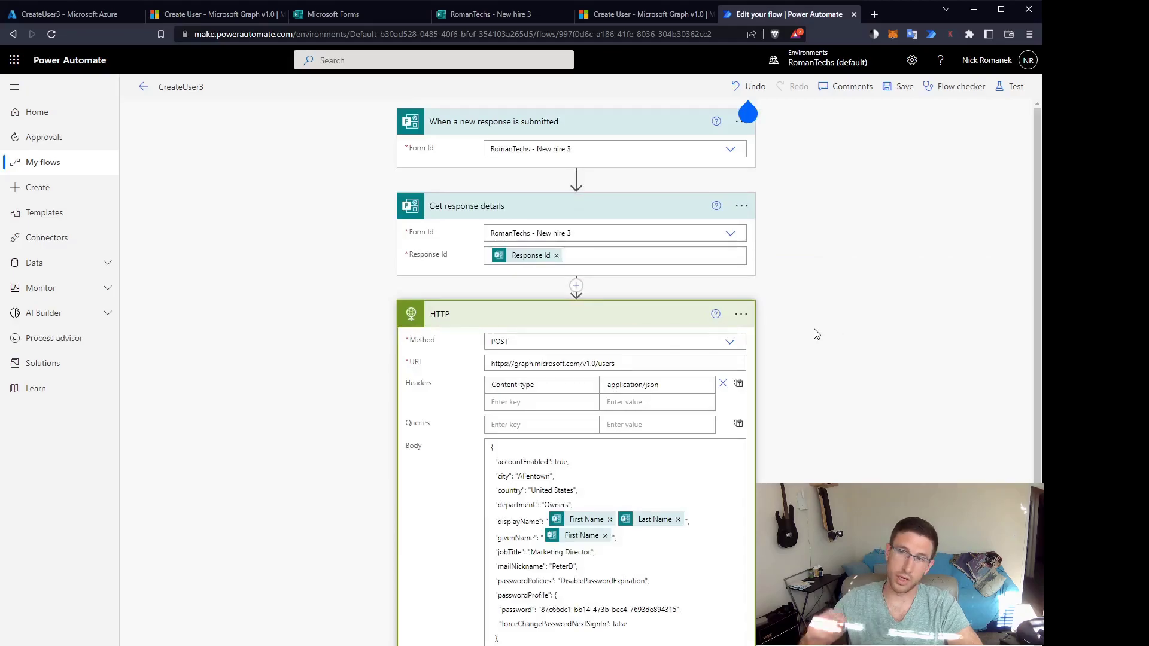
scroll(865, 376, "down", 1)
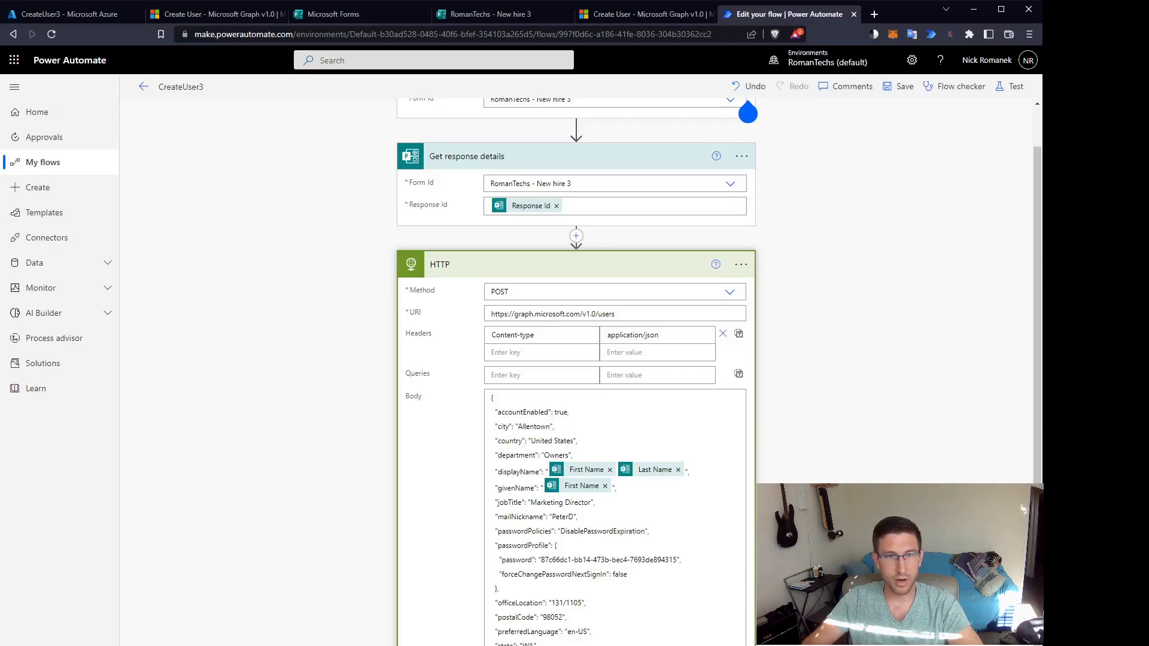
scroll(748, 113, "down", 3)
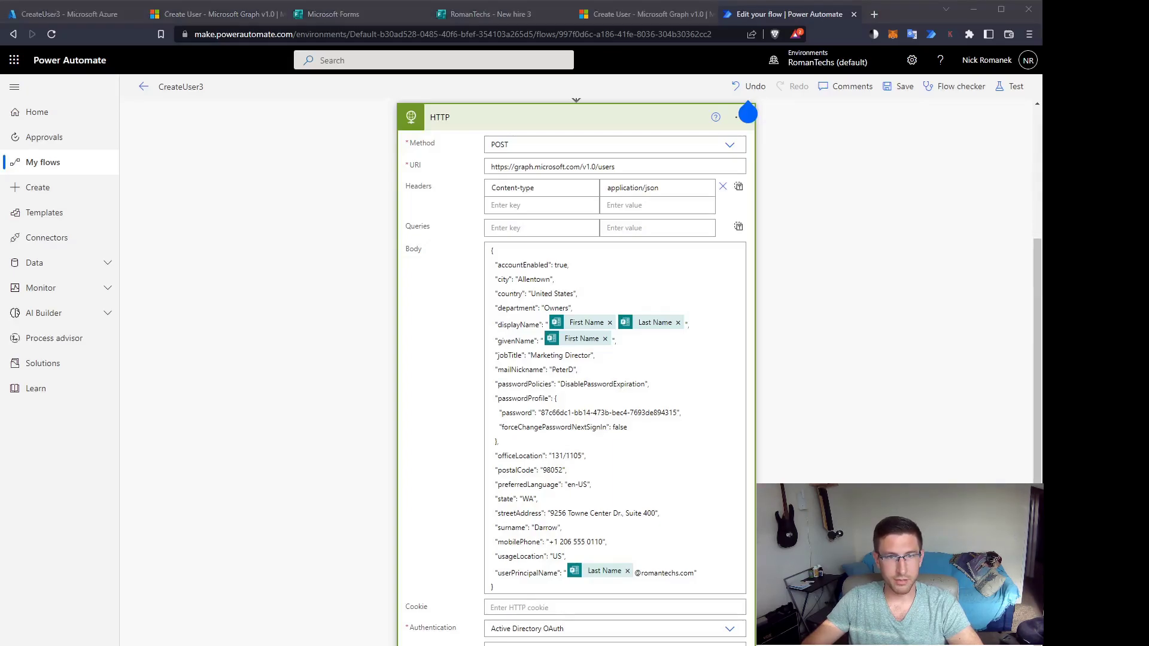
Review the HTTP step's Active Directory OAuth settings, selecting the Tenant, Client ID and secret values.
left_click(748, 113)
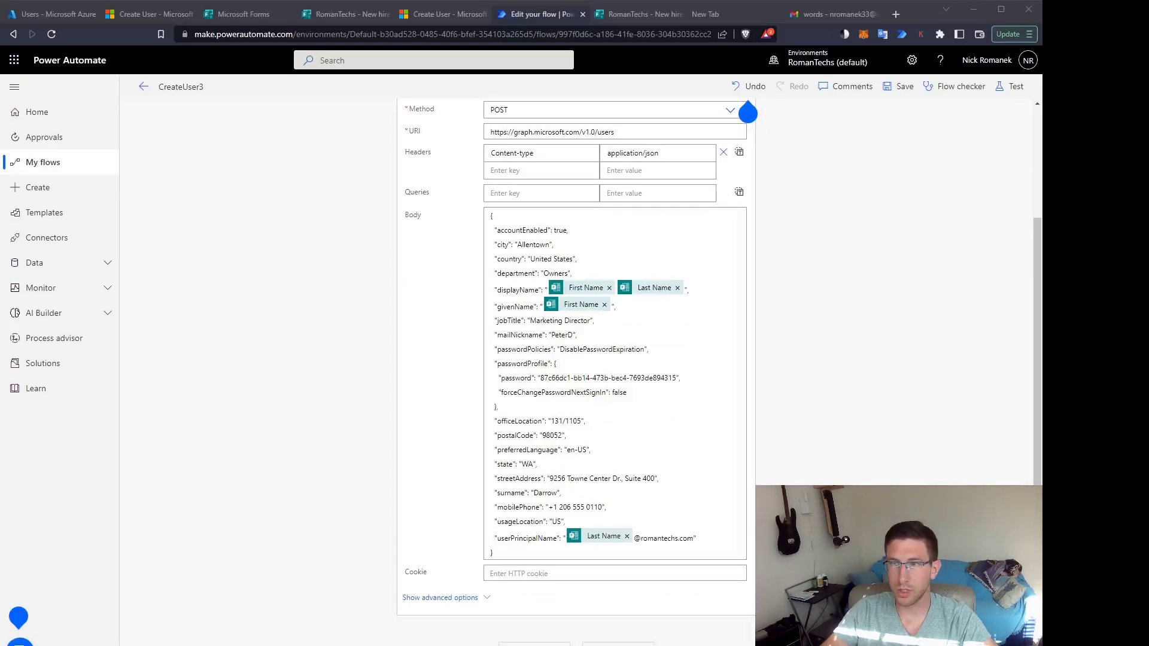
left_click(477, 598)
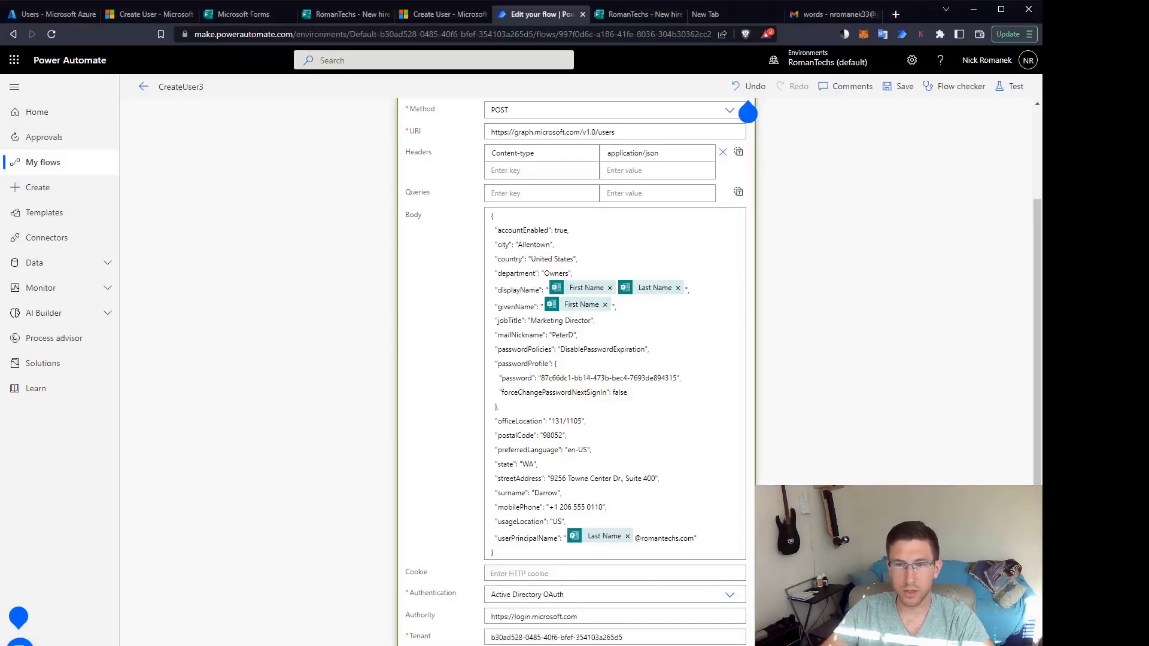
scroll(747, 113, "down", 3)
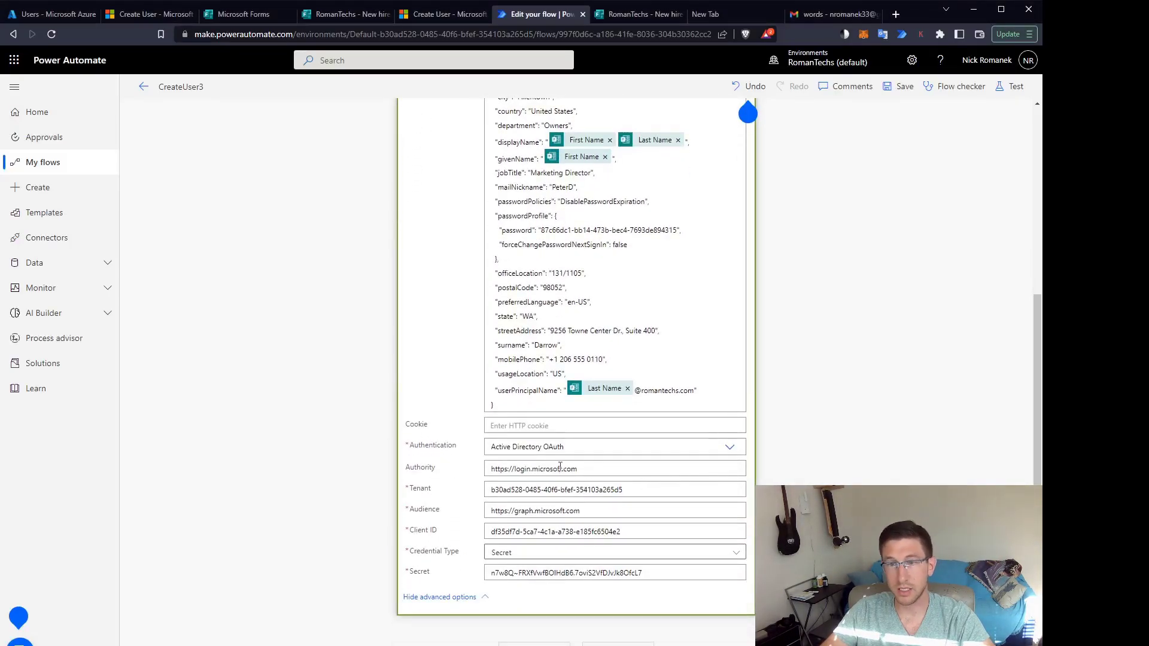
triple_click(637, 492)
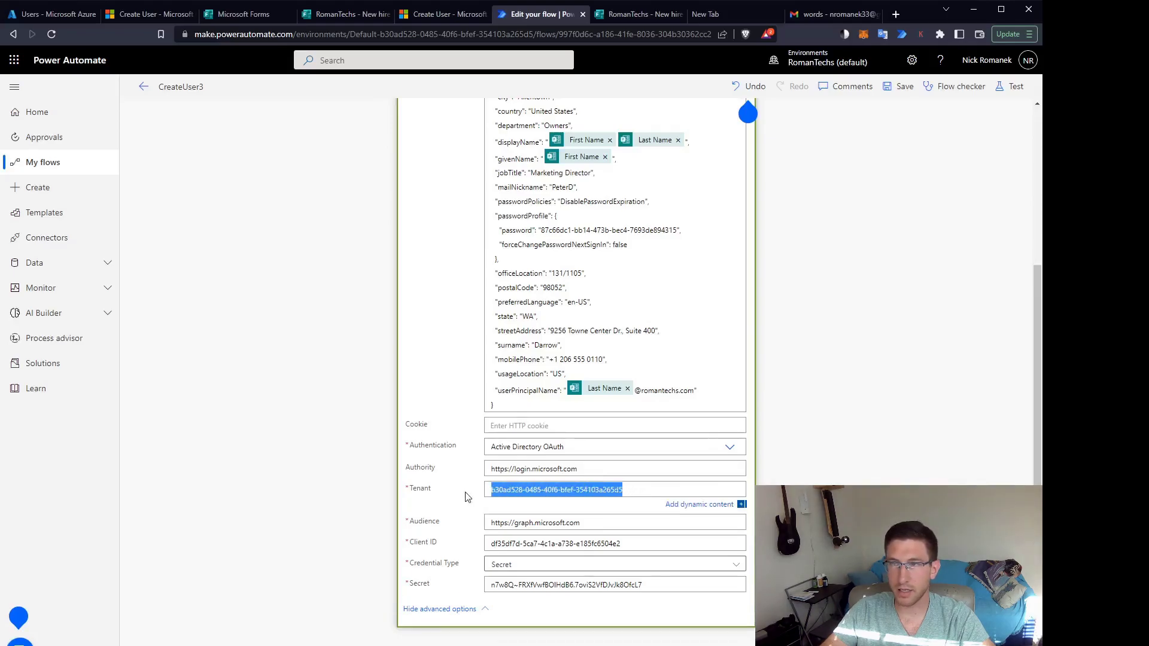
left_click_drag(634, 542, 479, 543)
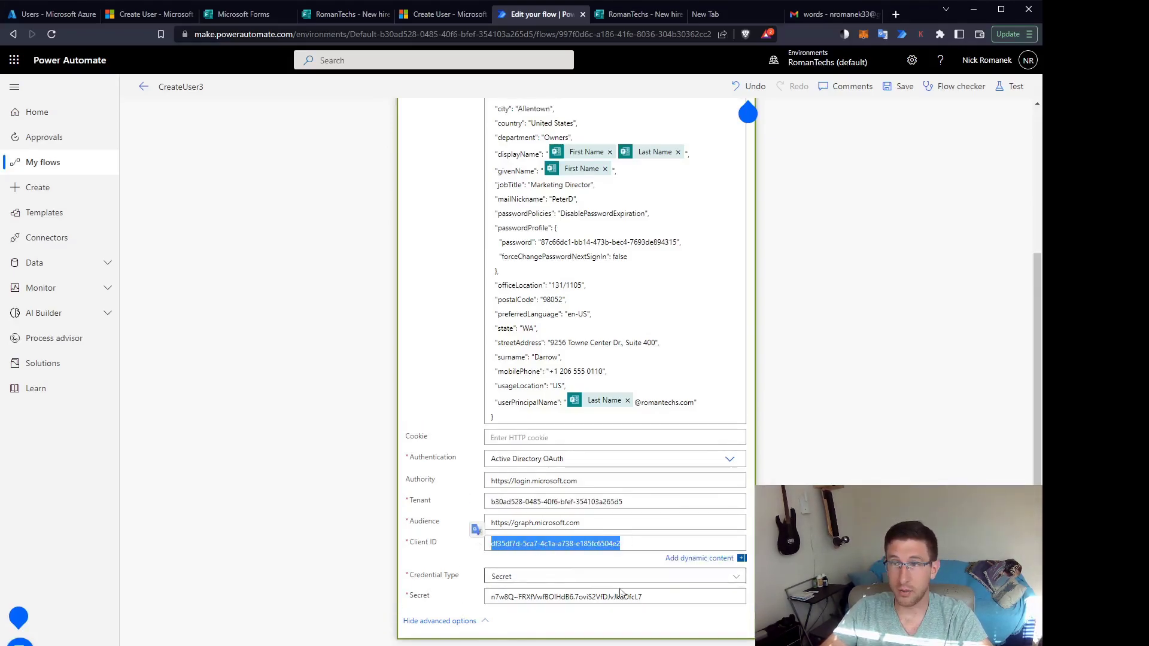
left_click_drag(646, 597, 489, 589)
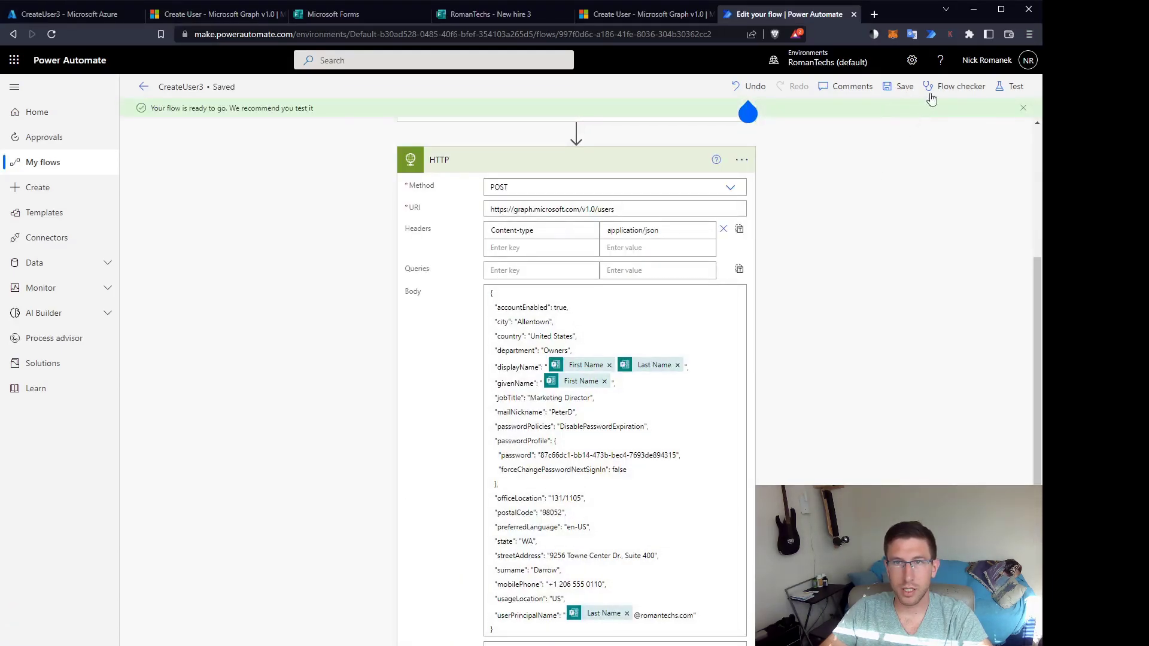
Run Flow checker from CreateUser3's details page and read its single trigger warning.
left_click(948, 91)
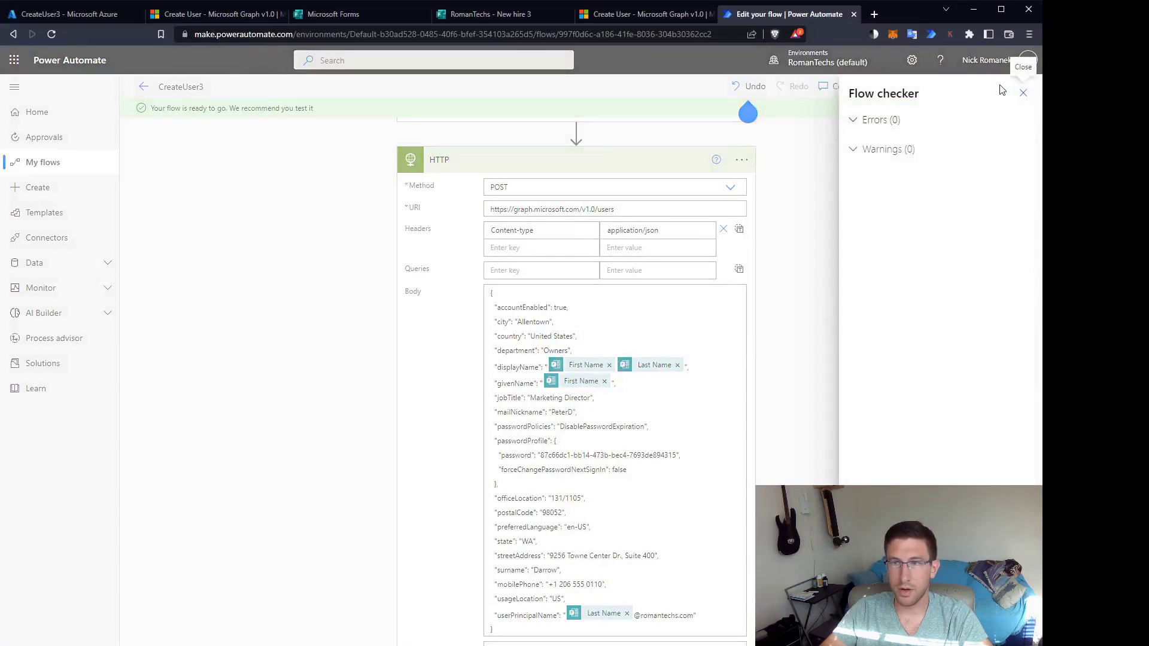
left_click(1023, 93)
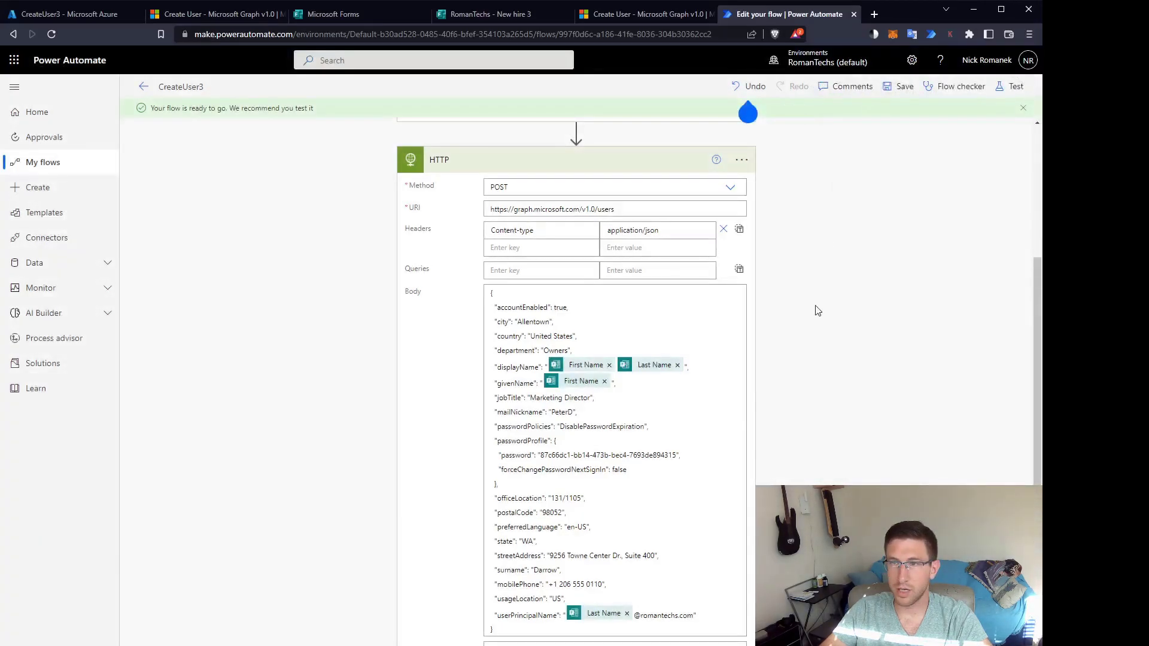
scroll(819, 321, "up", 3)
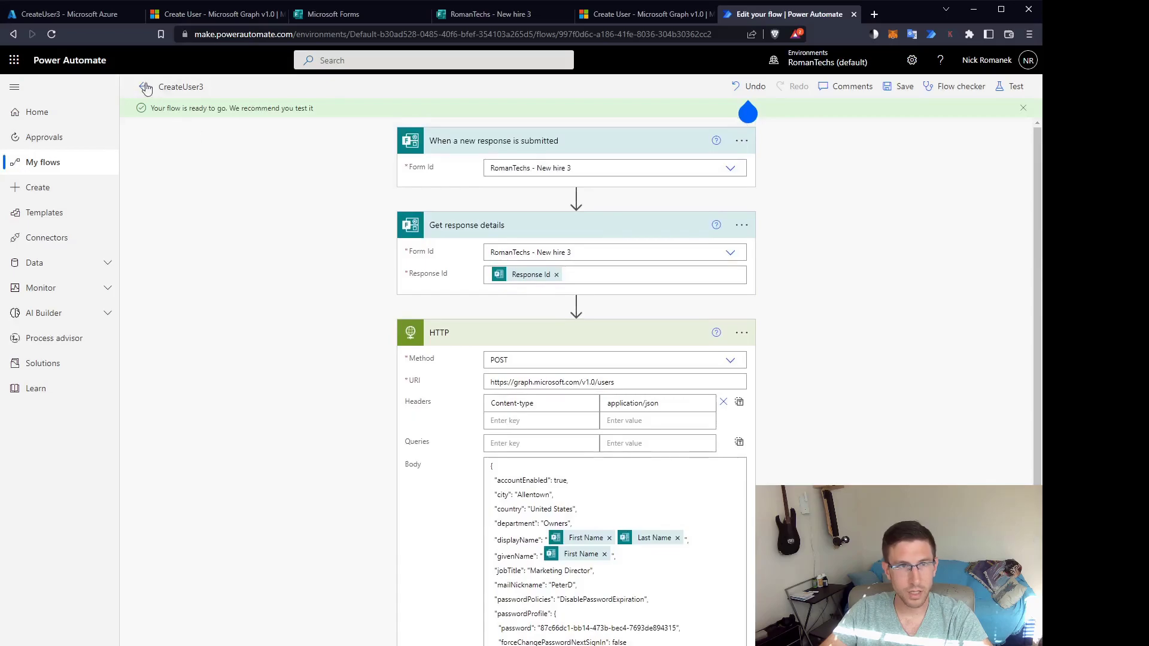
left_click(142, 84)
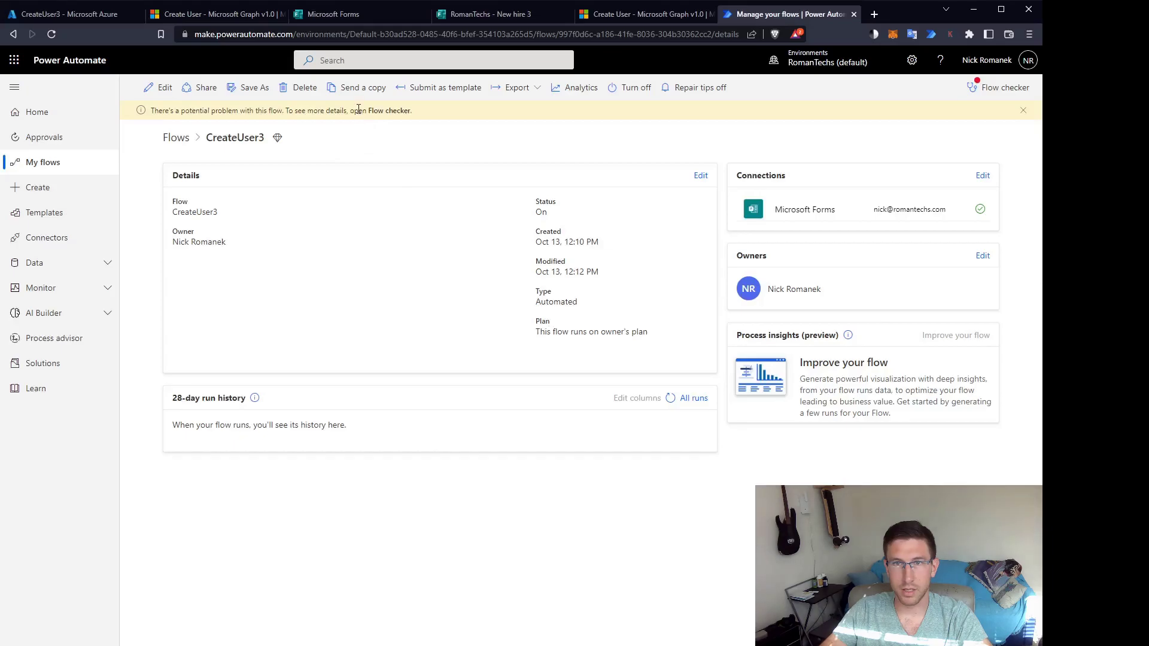
left_click(1000, 97)
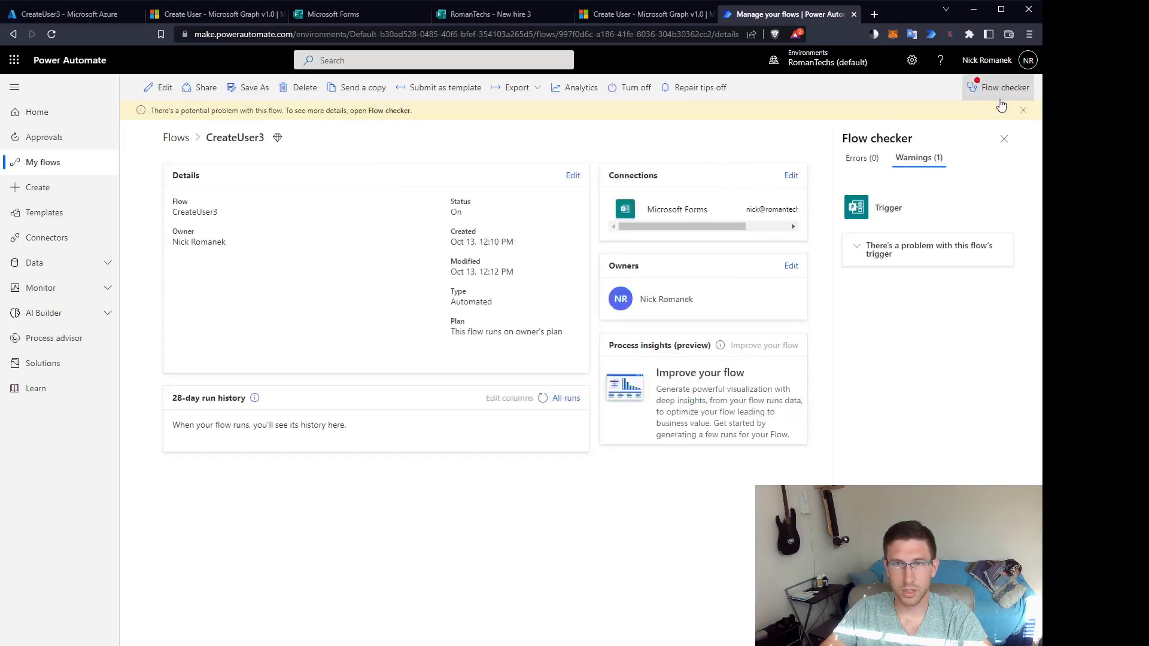
left_click(860, 251)
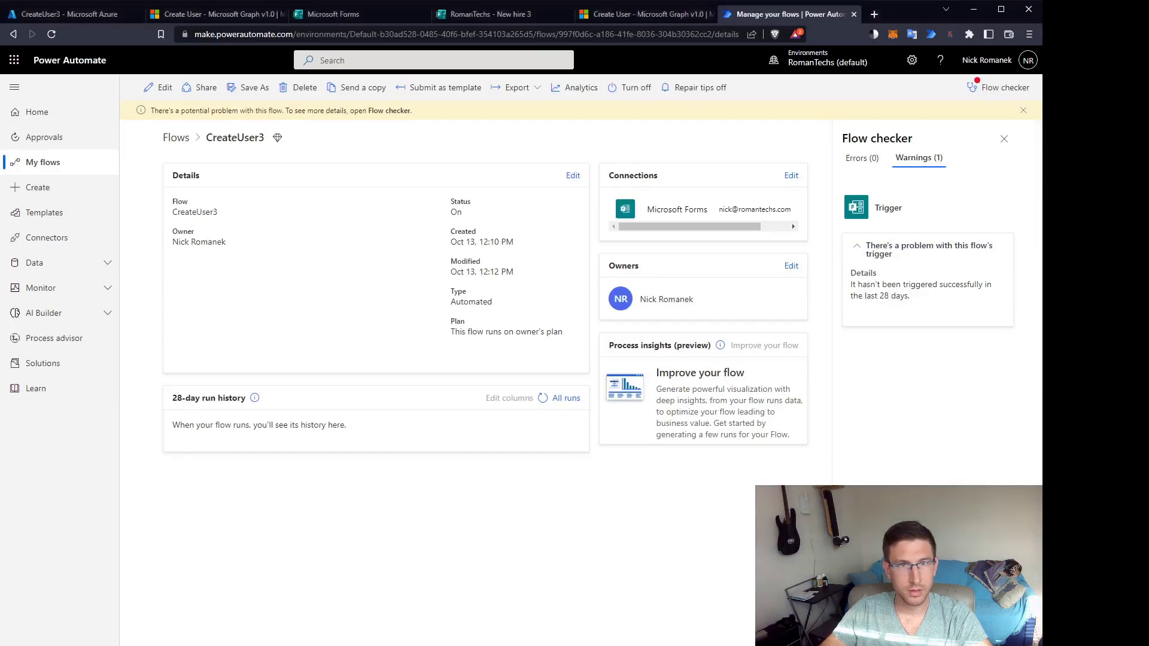
key("ctrl+t")
Load the New hire 3 form and enter a sample first name, last name and manager.
type("https://forms.office.com/Pages/ResponsePage.aspx?id=KNUKs4UE9kC_7zVBA6JI1Rbz0h5gFp5Mo0s2Kr53IUZUNzZIMUlMOElUR0c1VVlSNDE5S0xBTzVTNy4u")
key("Return")
left_click(337, 256)
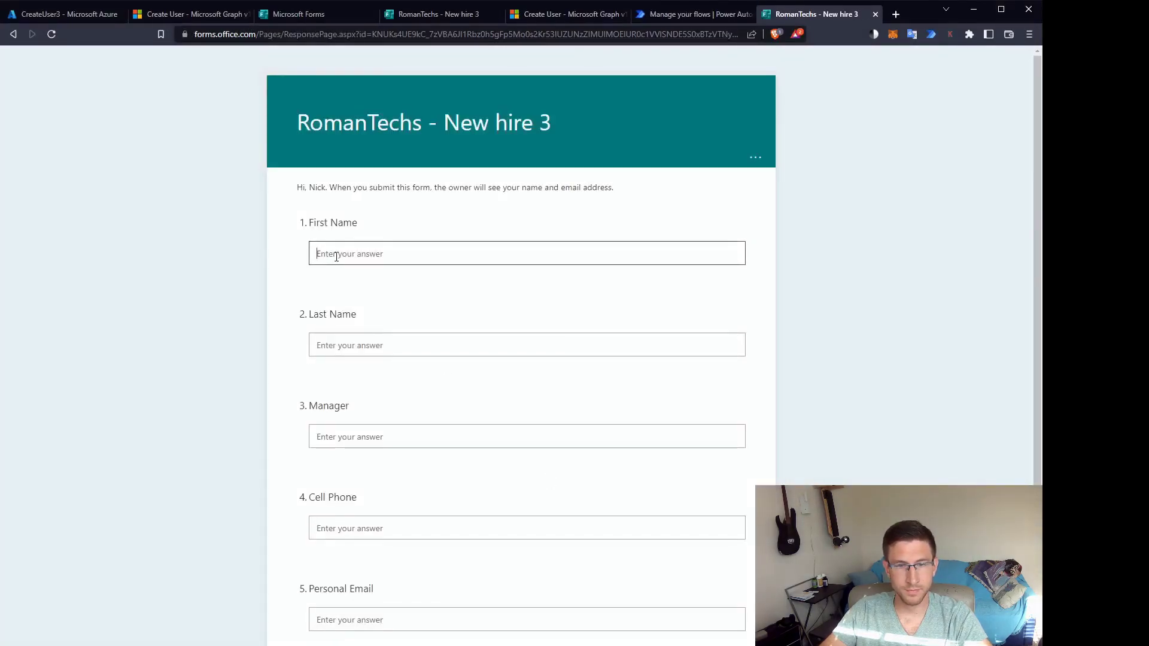
type("Super")
key("Tab")
type("Man")
key("Tab")
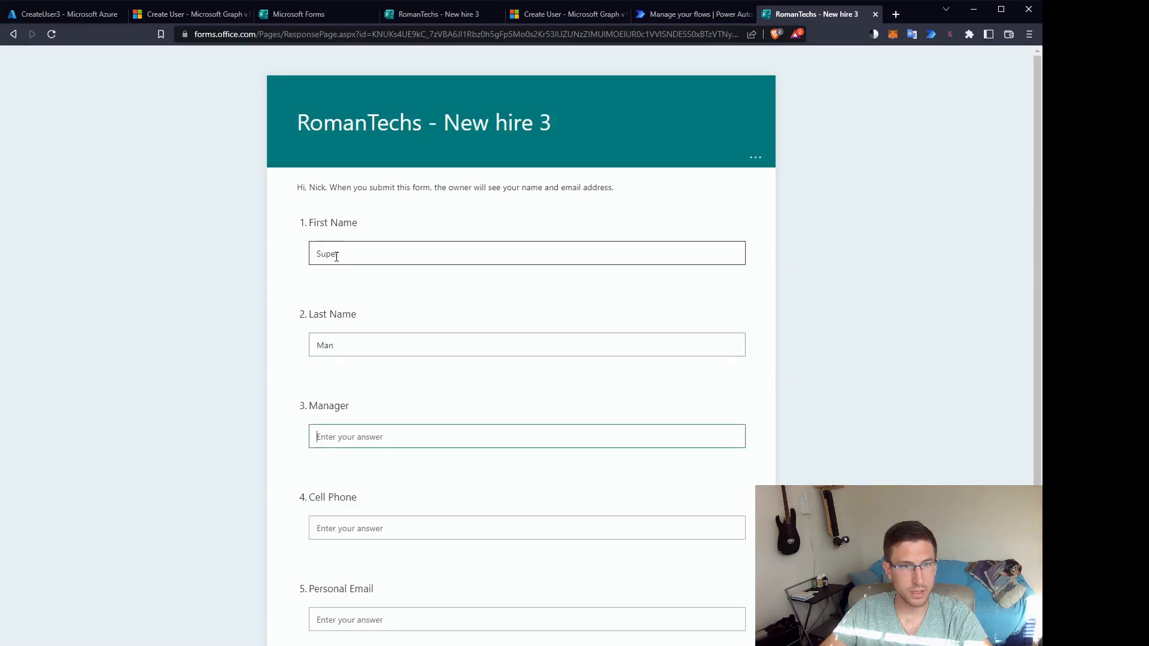
type("Kent")
Fill in the new hire's cell phone number and personal email address.
key("Tab")
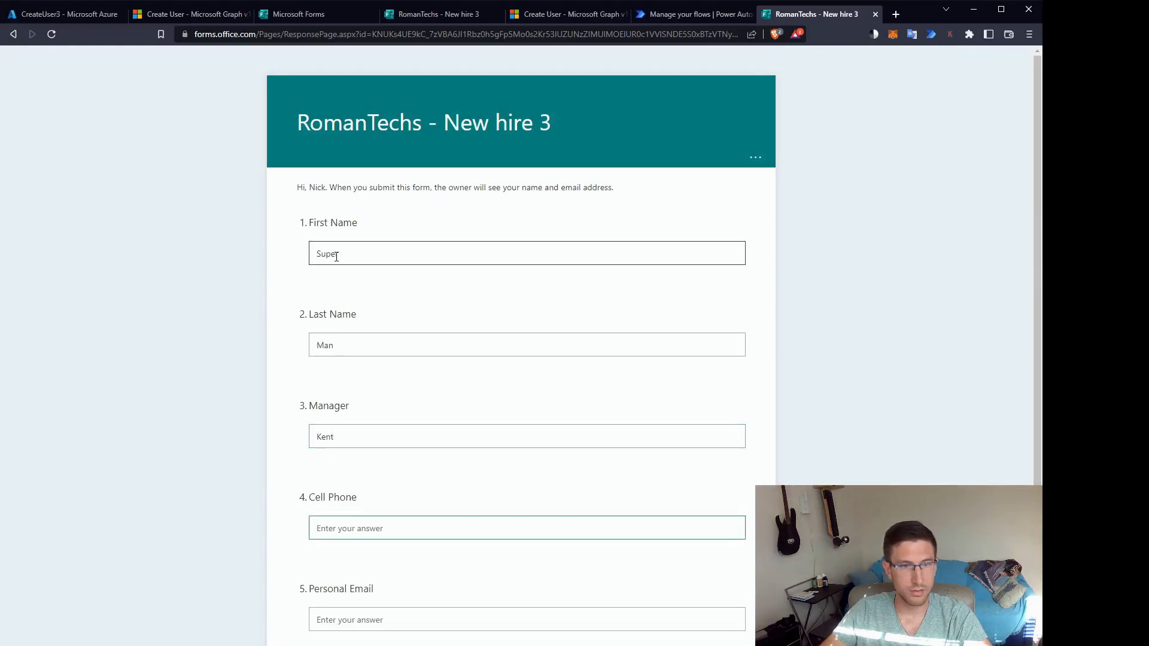
type("22222")
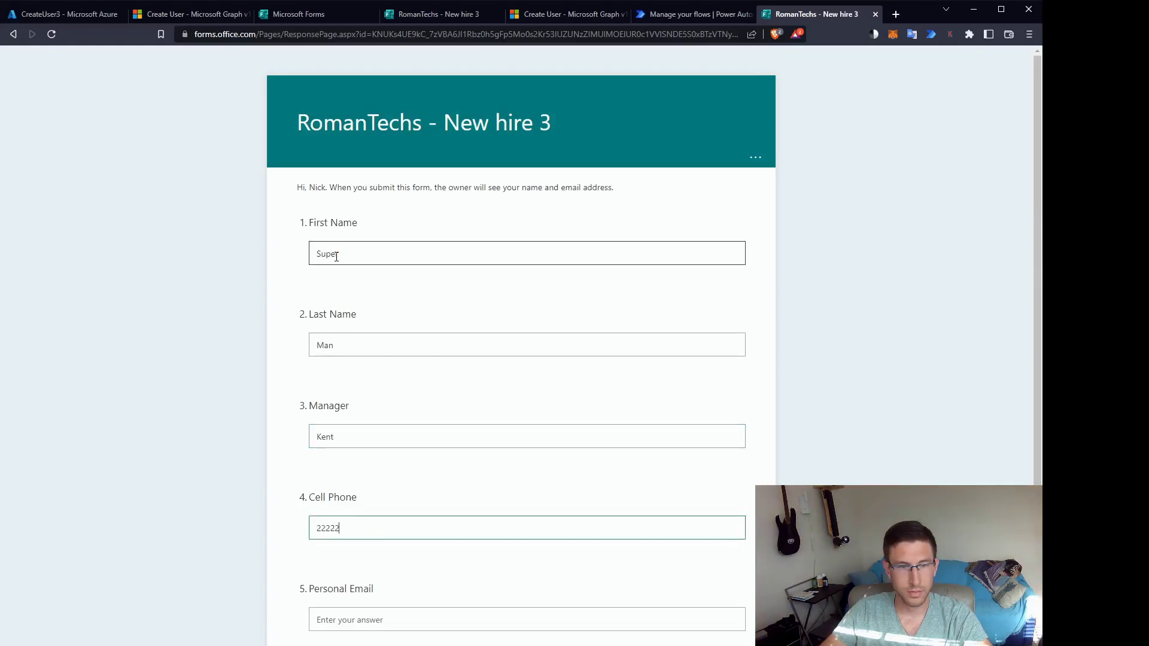
type("22222")
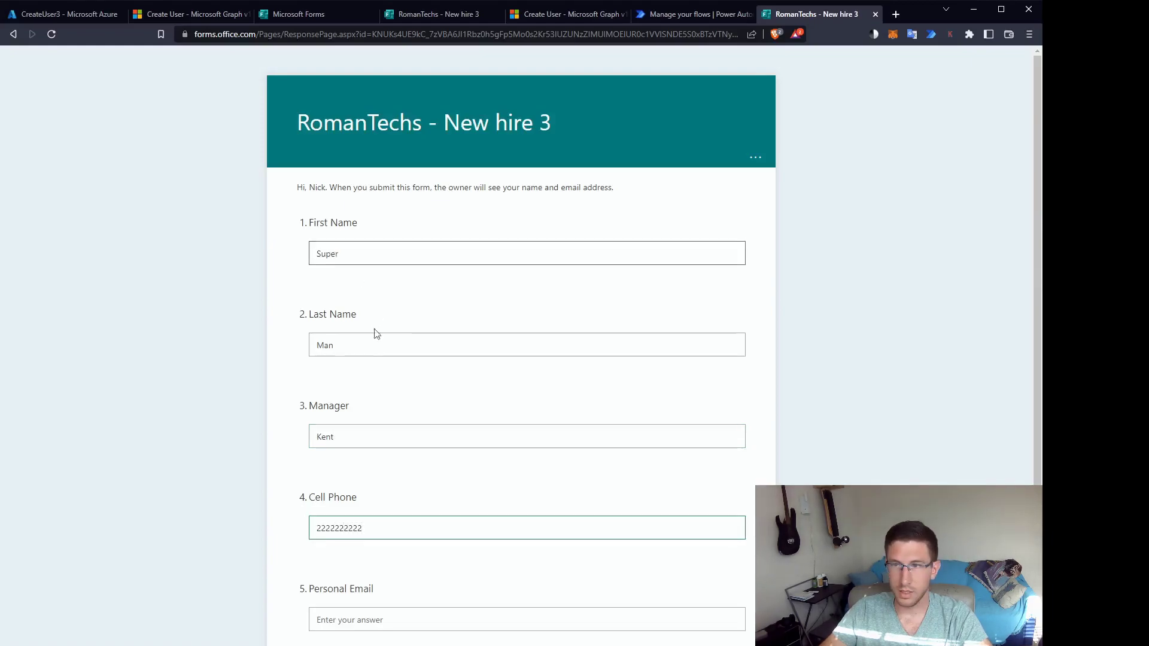
left_click(362, 608)
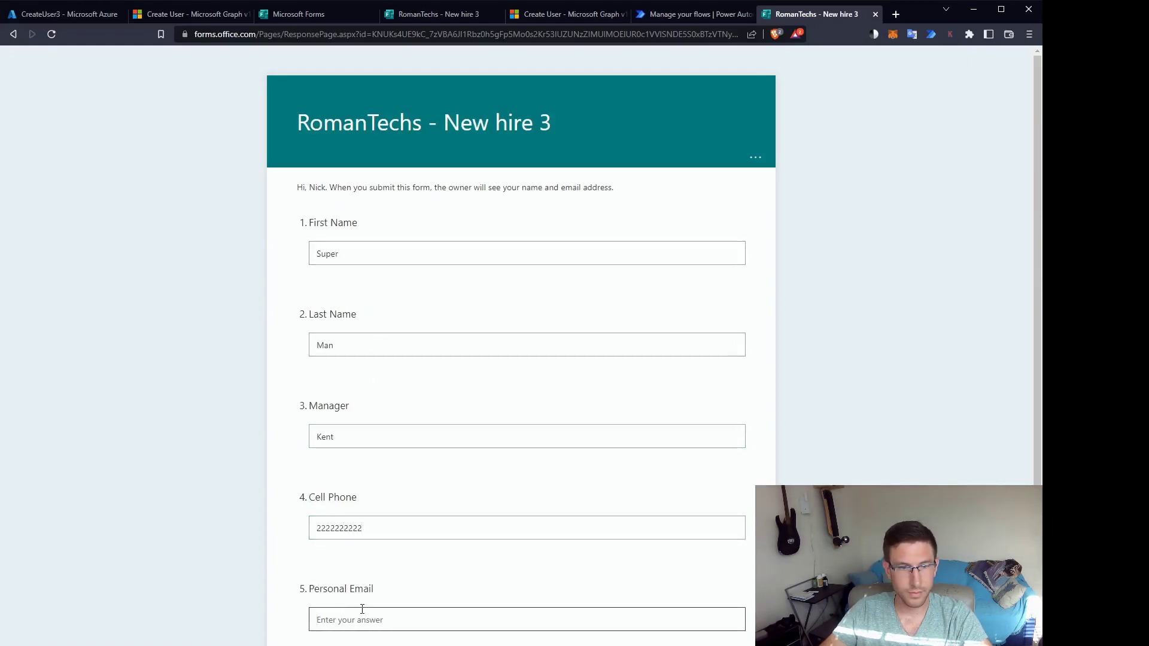
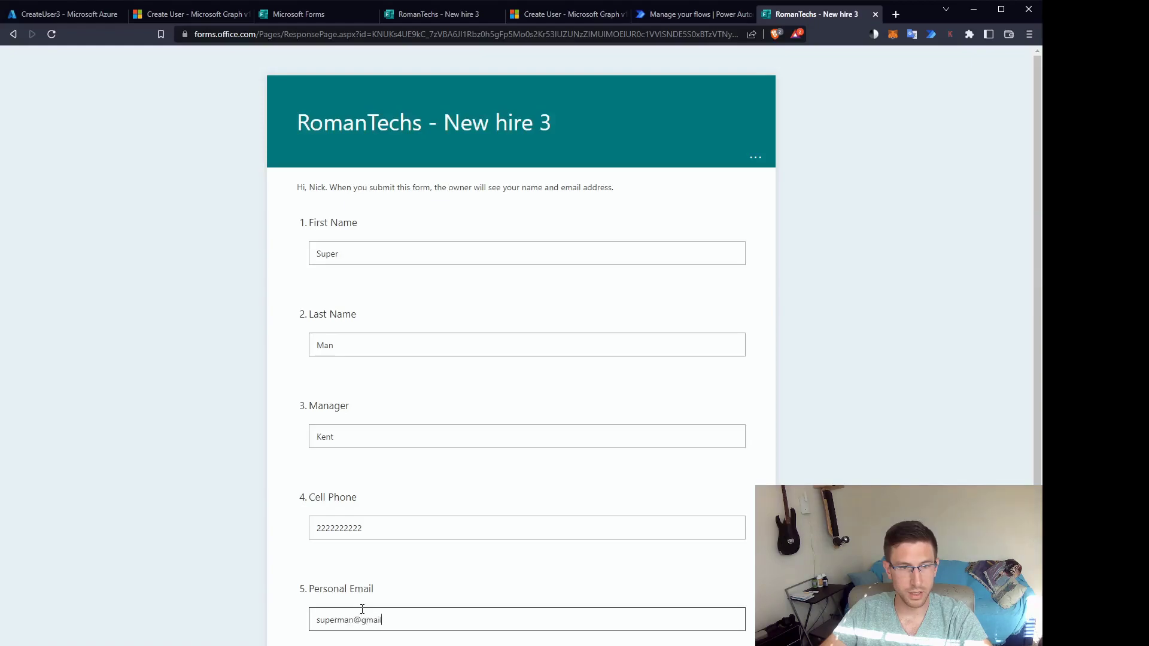
key("Tab")
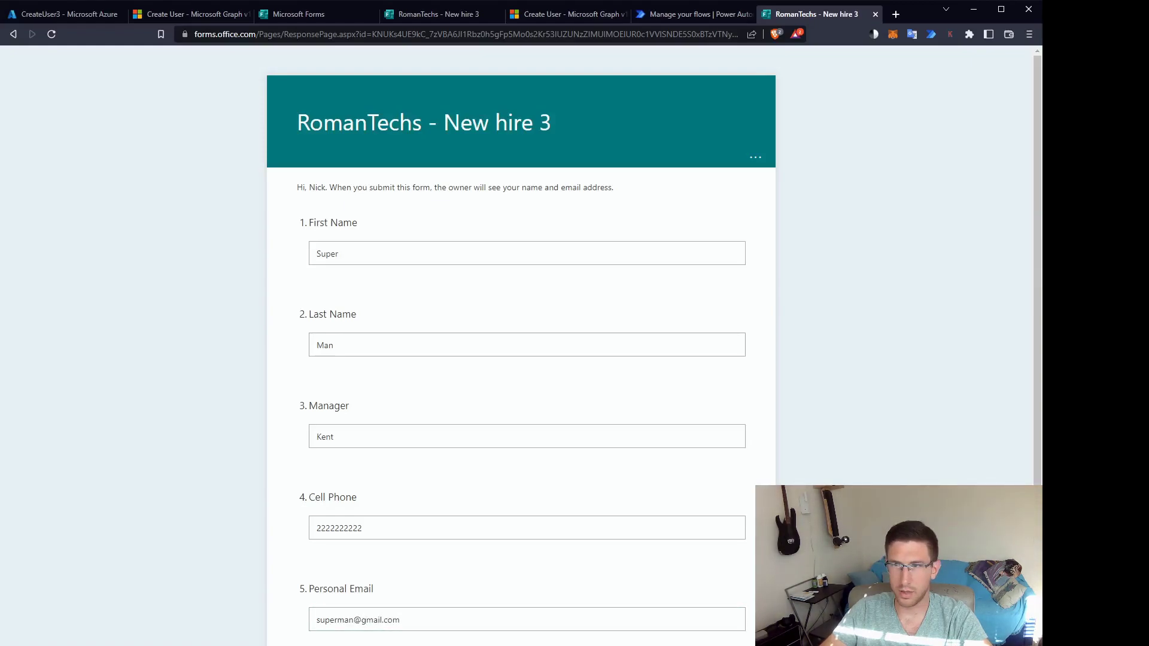
scroll(521, 347, "down", 1)
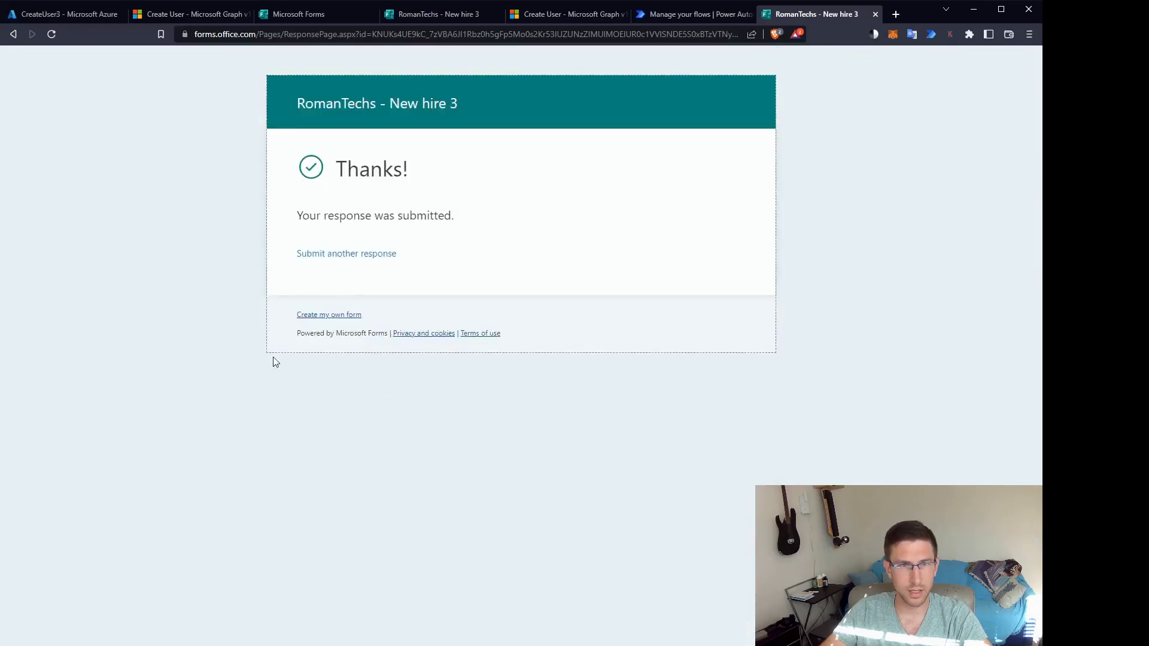
Open CreateUser3's run history showing one succeeded run on Oct 13, 12:13 PM.
left_click(680, 17)
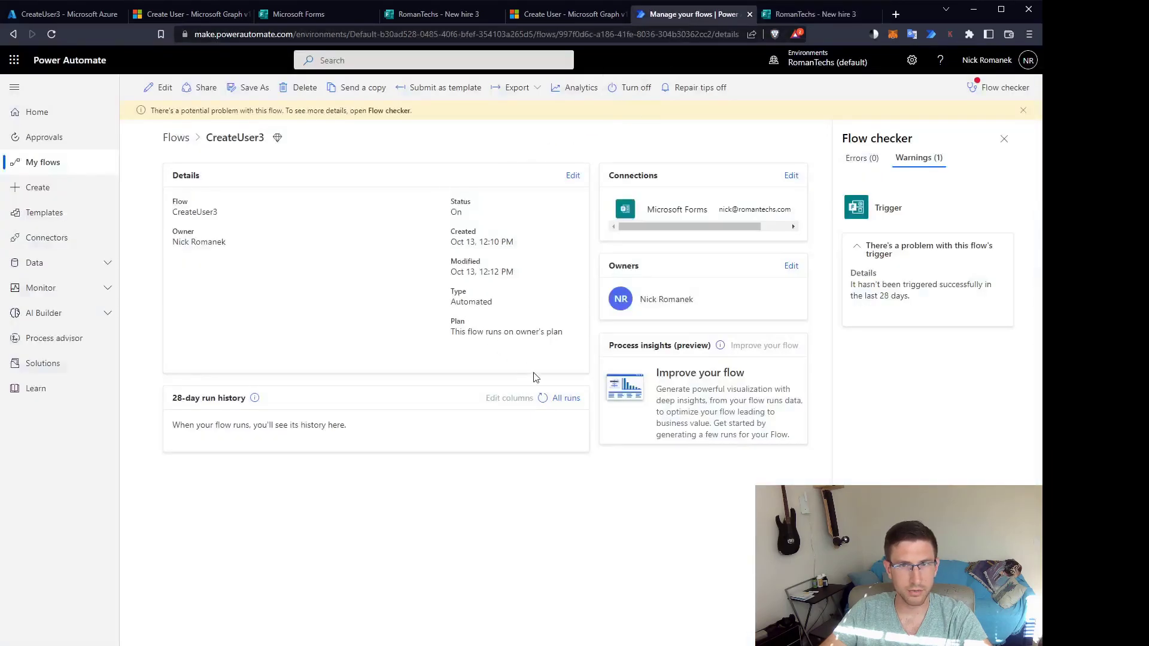
left_click(556, 398)
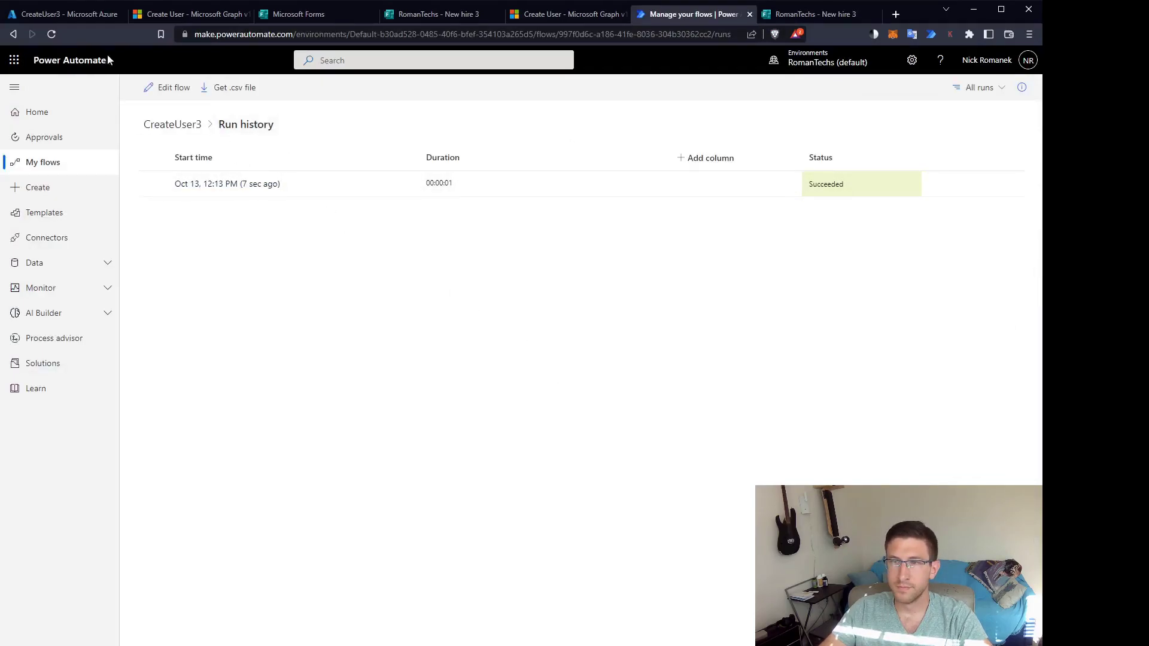
Open Azure Active Directory's Users list, refresh it to 14 users, and select the new user.
left_click(66, 14)
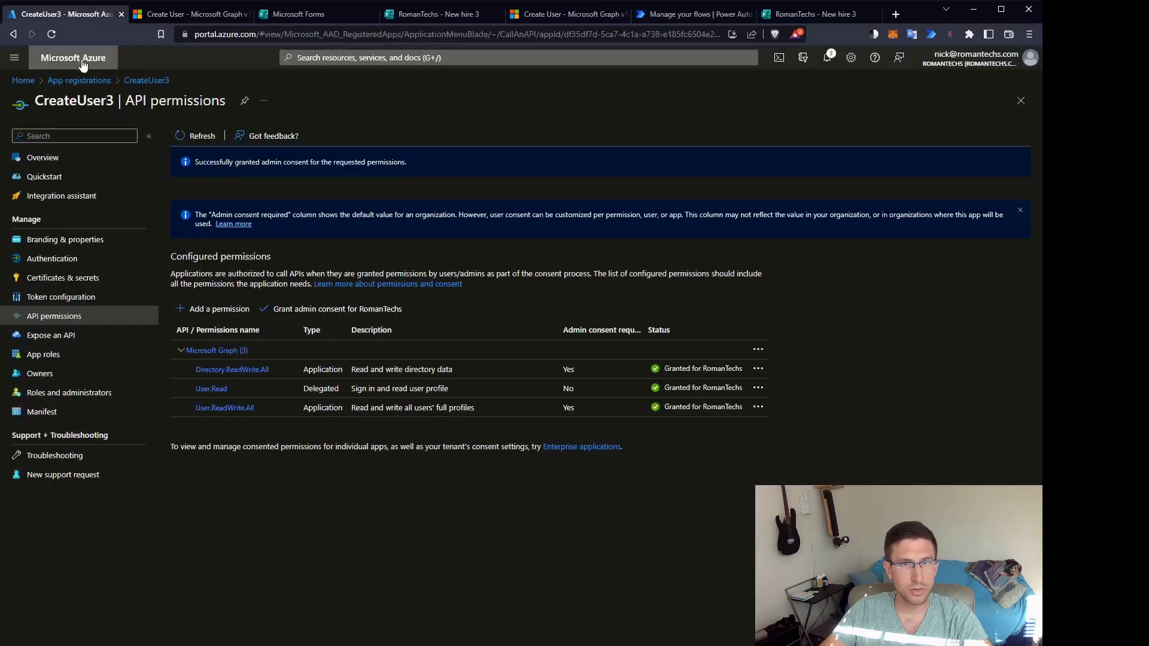
left_click(21, 82)
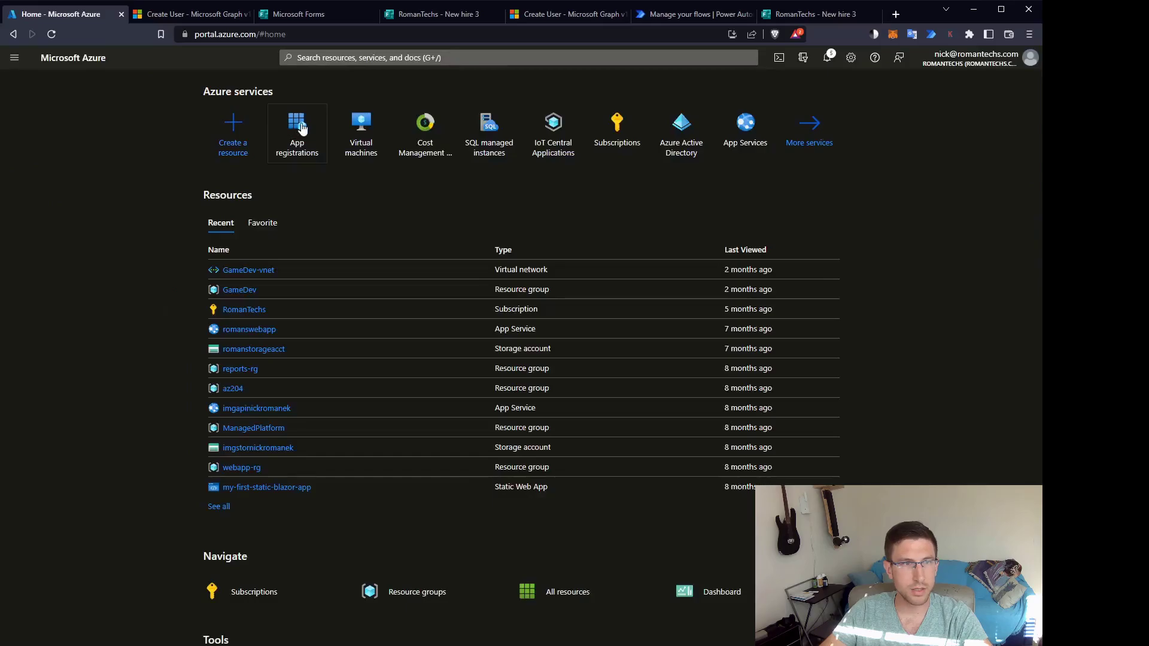
left_click(683, 131)
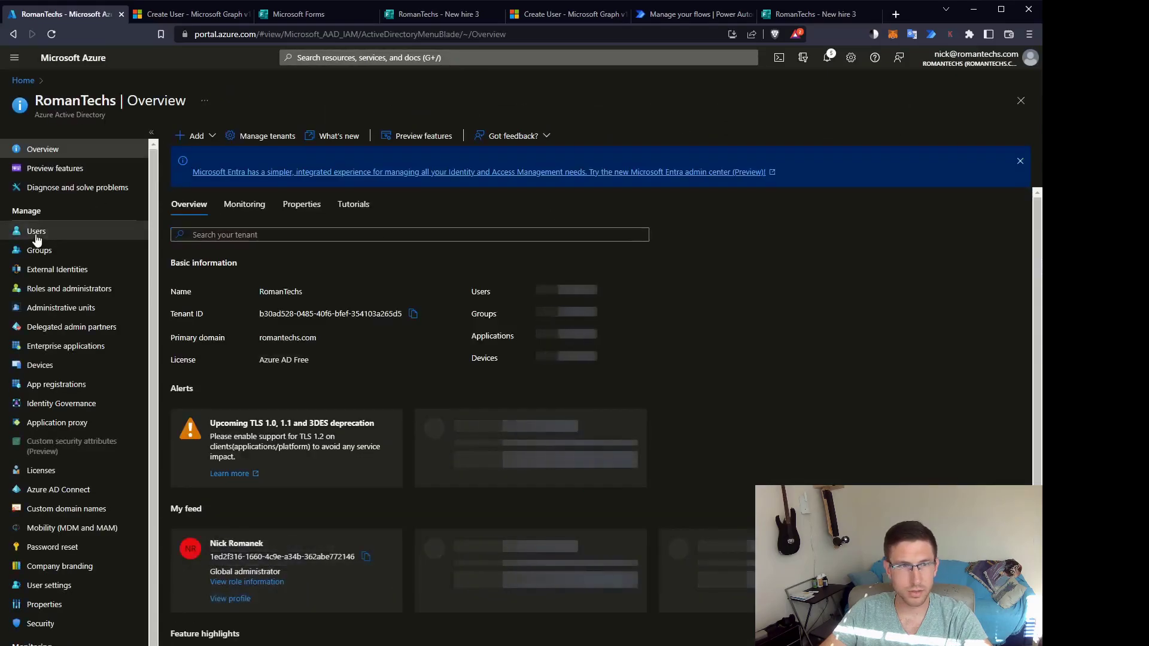
left_click(37, 235)
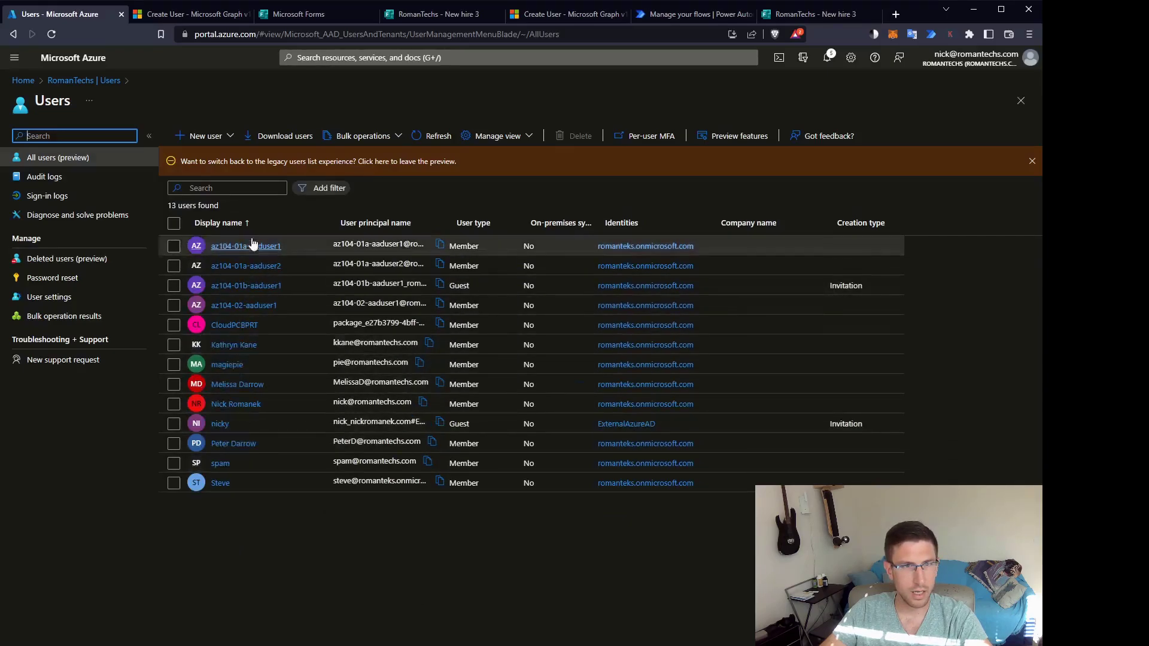
left_click(418, 143)
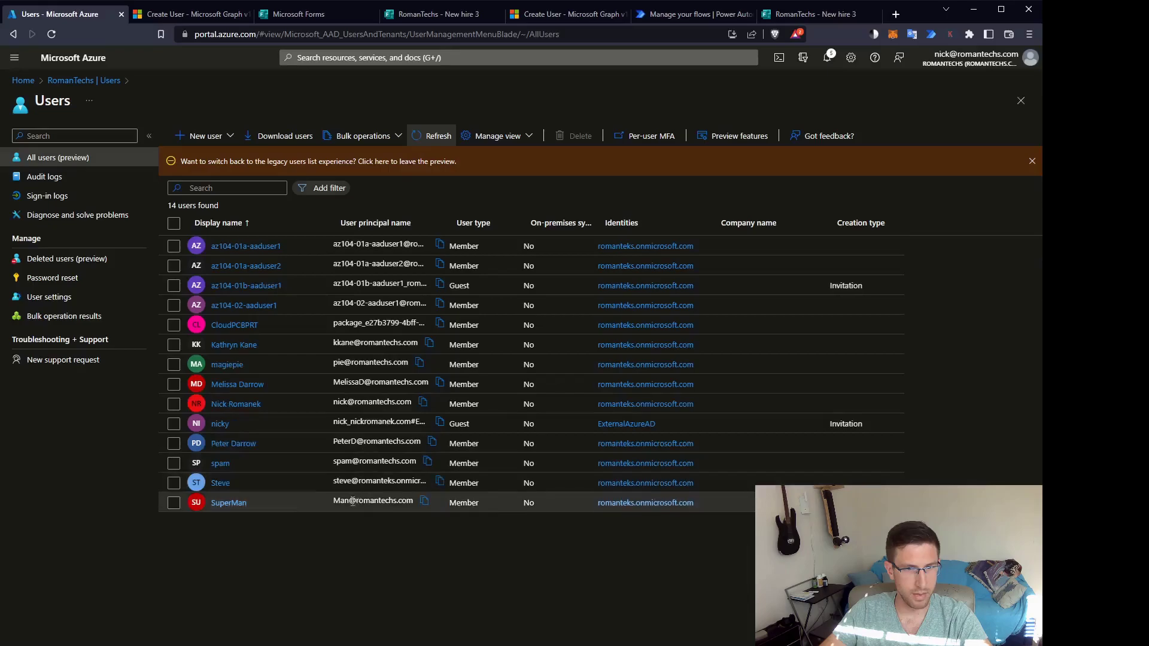
left_click(335, 503)
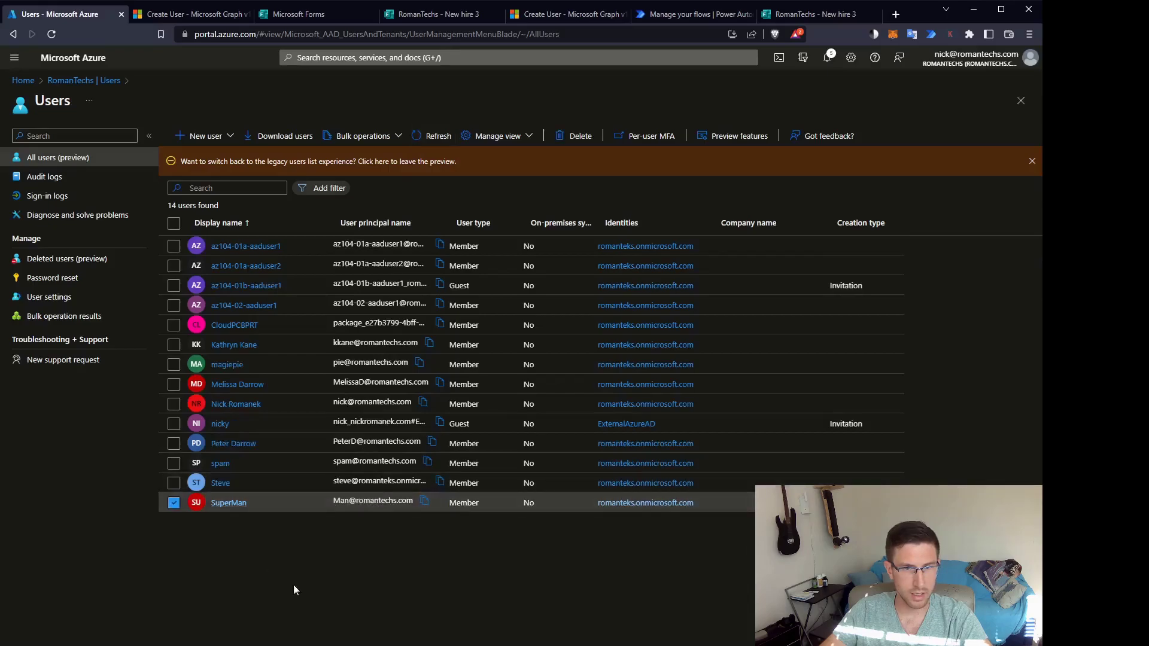